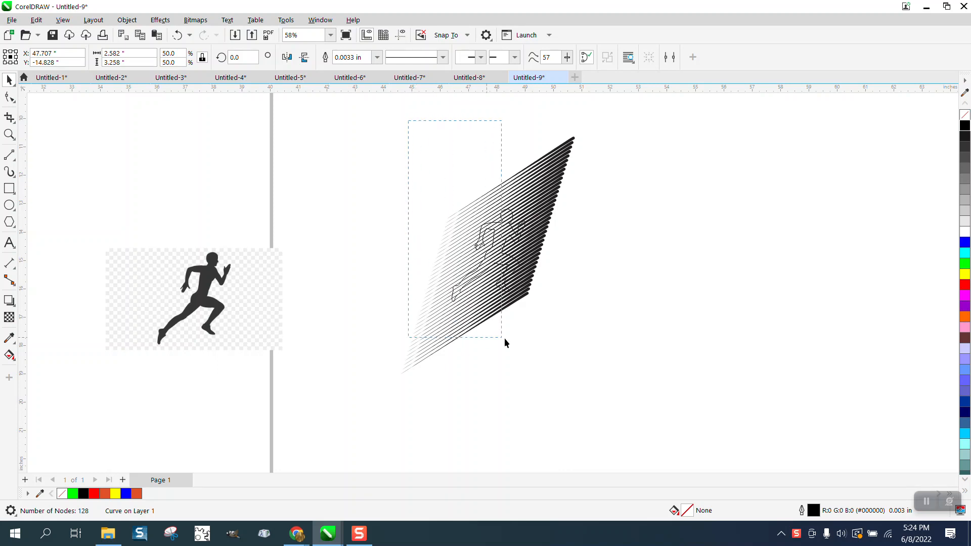
Step: Move the group of diagonal lines to the right, away from the runner outline
left_click_drag(350, 131, 715, 419)
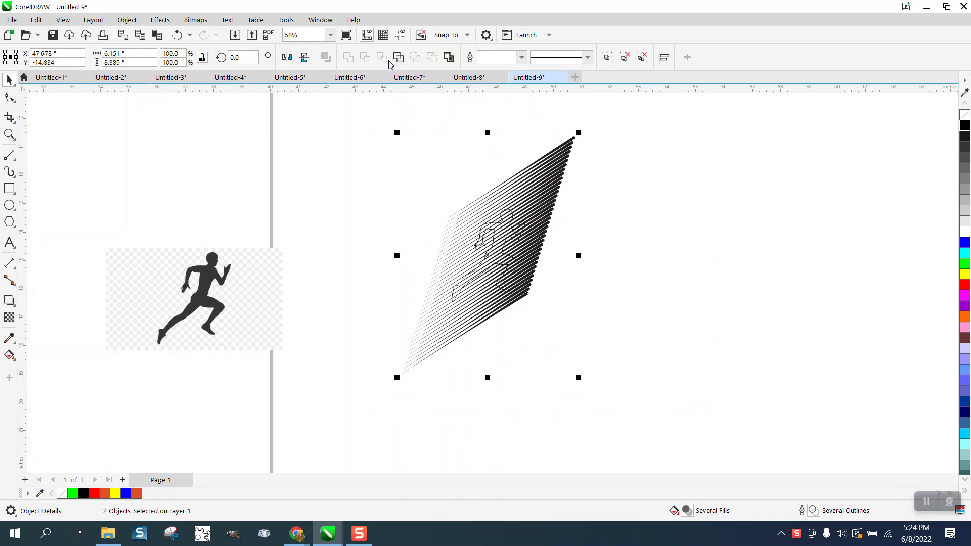
left_click(696, 147)
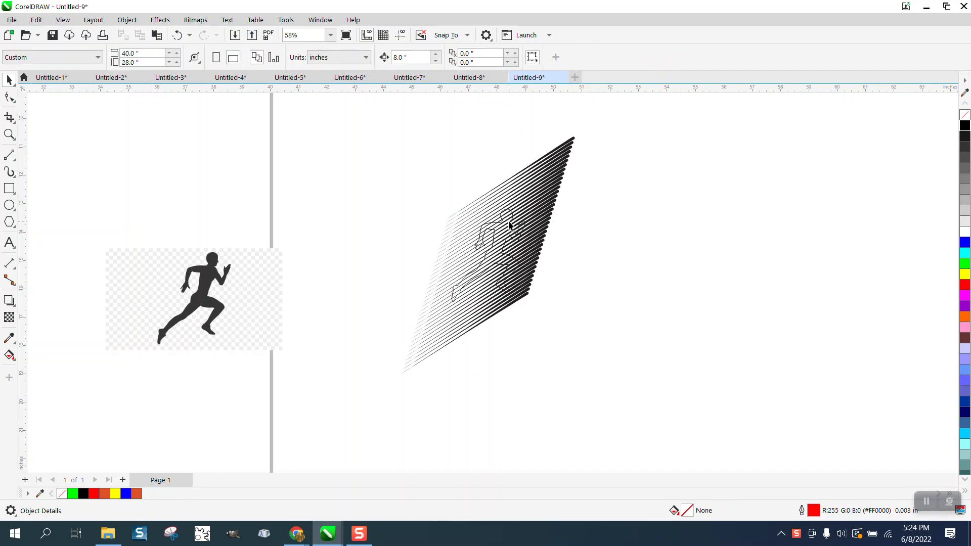
left_click_drag(509, 225, 682, 226)
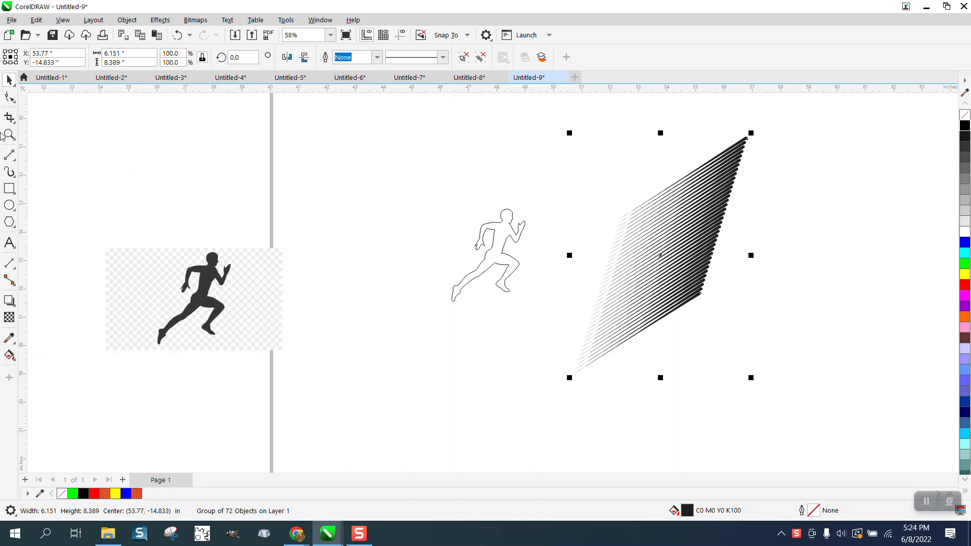
Step: Switch to Wireframe view and zoom in to inspect the upper ends of the diagonal lines
left_click(66, 22)
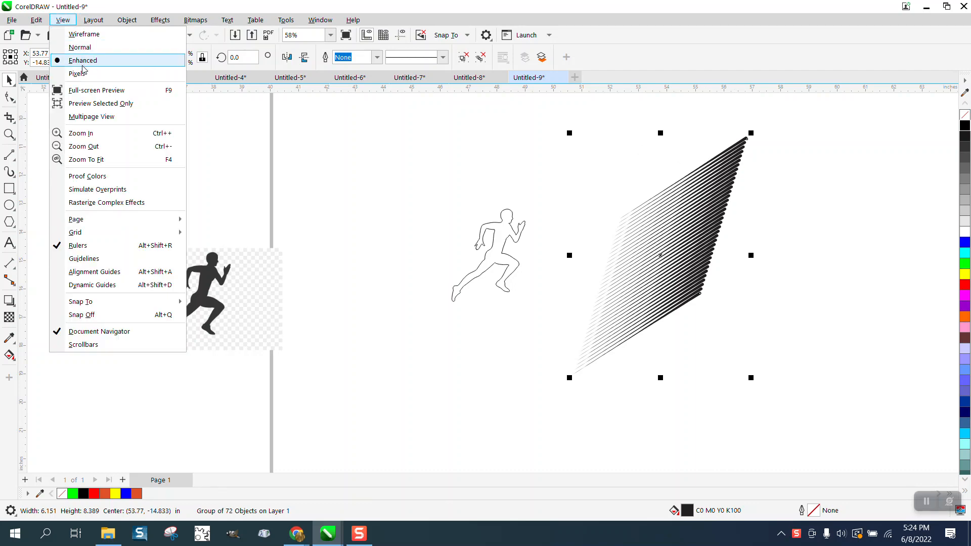
left_click(84, 33)
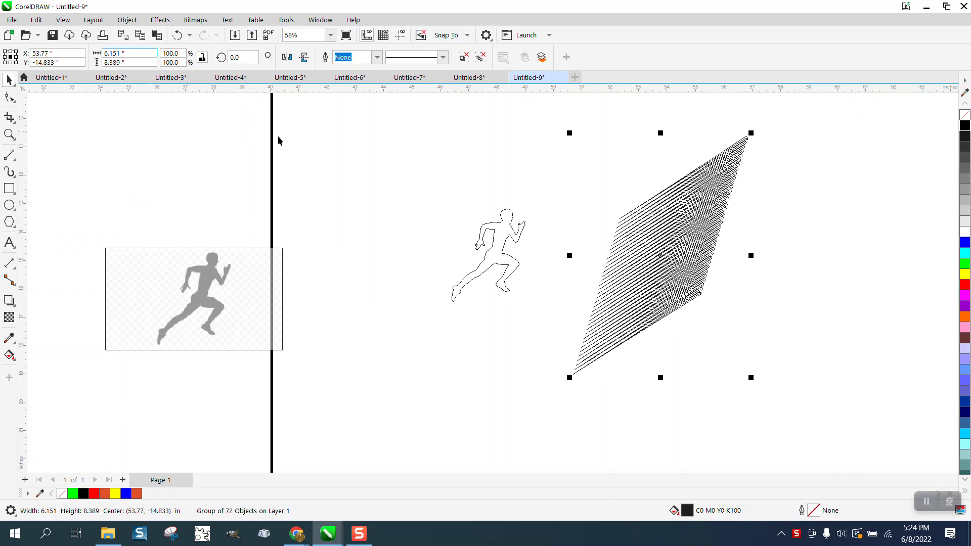
left_click(10, 135)
left_click_drag(738, 130, 757, 154)
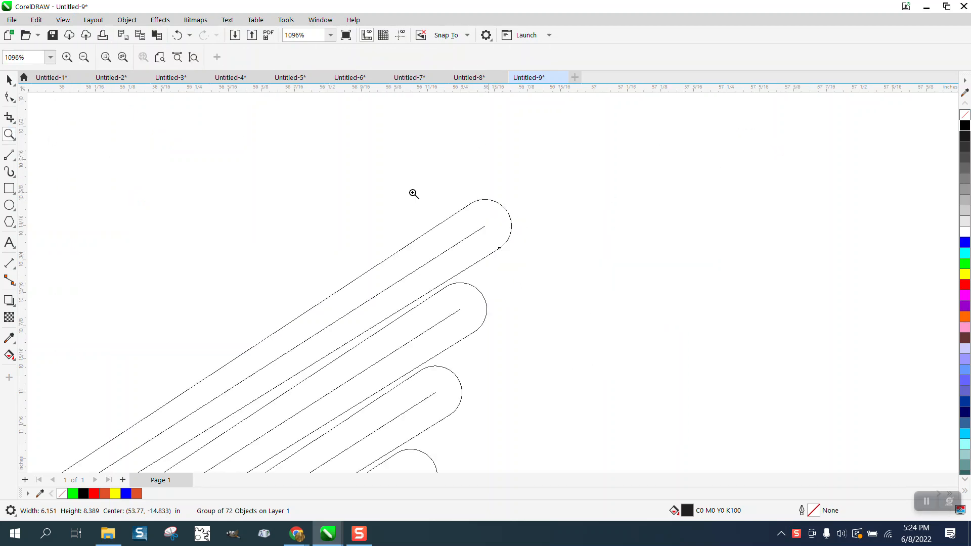
scroll(458, 225, "down", 2)
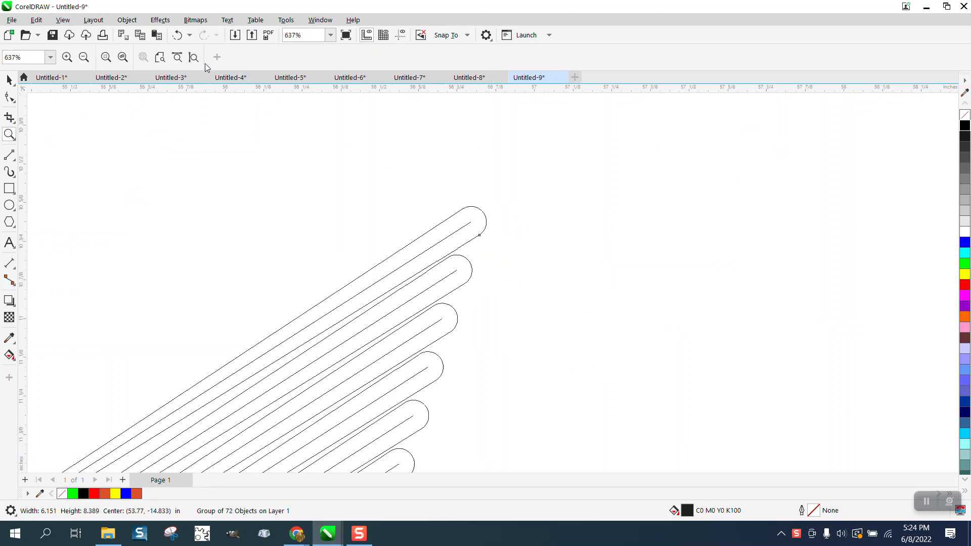
Step: Undo the line group's move and switch back to Enhanced view
left_click(184, 39)
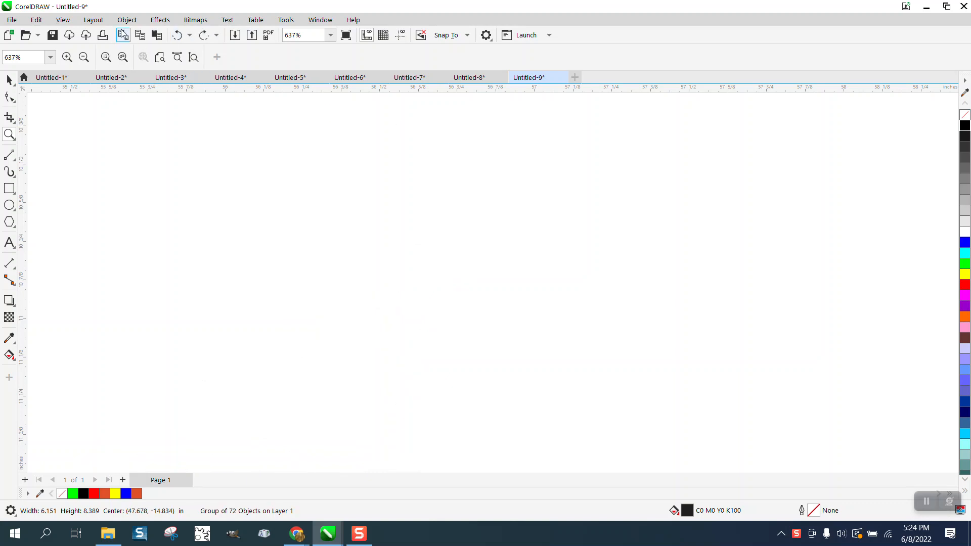
left_click(65, 21)
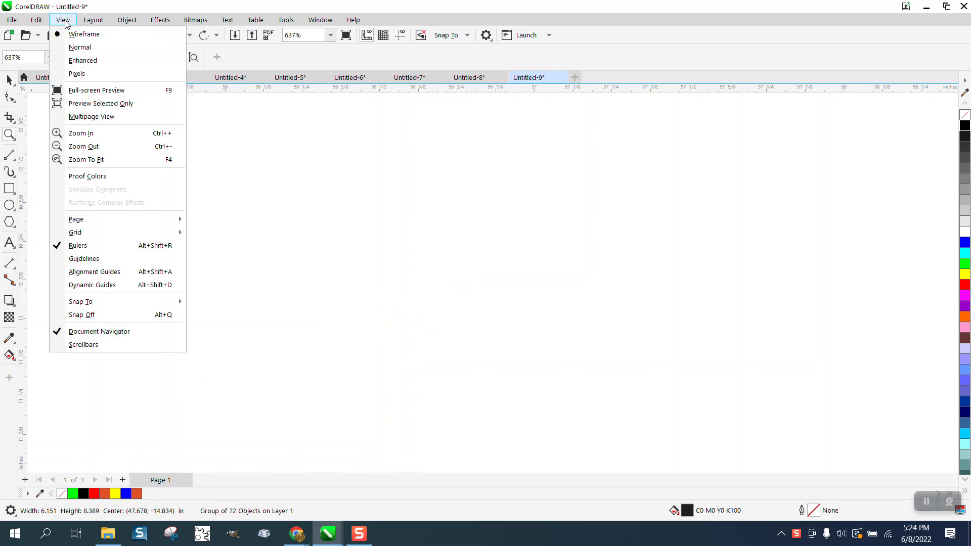
left_click(79, 60)
scroll(364, 156, "down", 3)
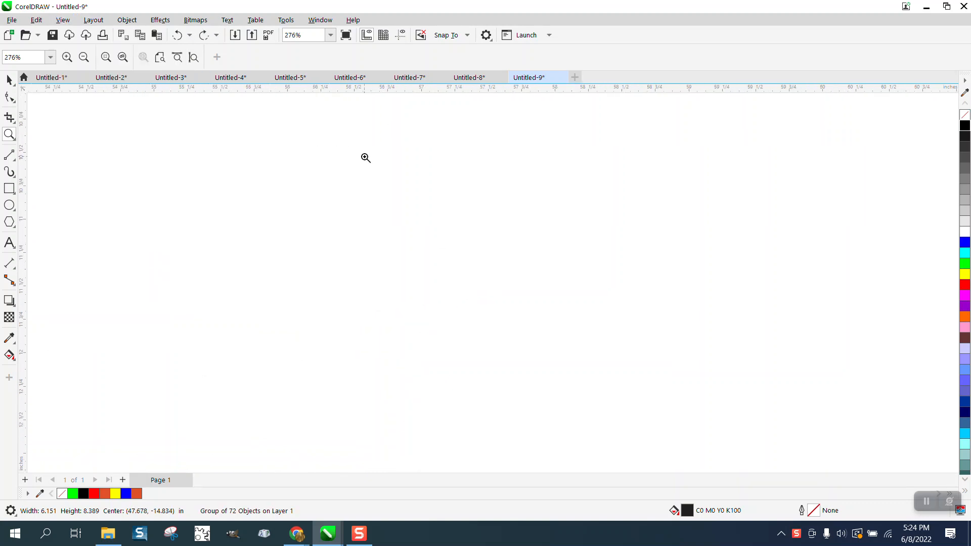
scroll(366, 157, "down", 5)
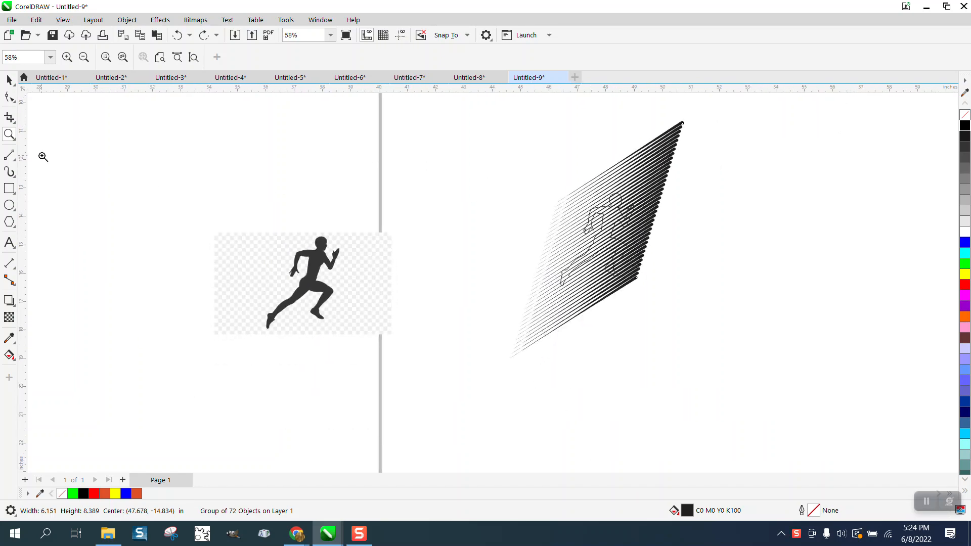
Step: Move the diagonal line group to the right of the runner outline
left_click(9, 81)
left_click_drag(671, 154, 804, 183)
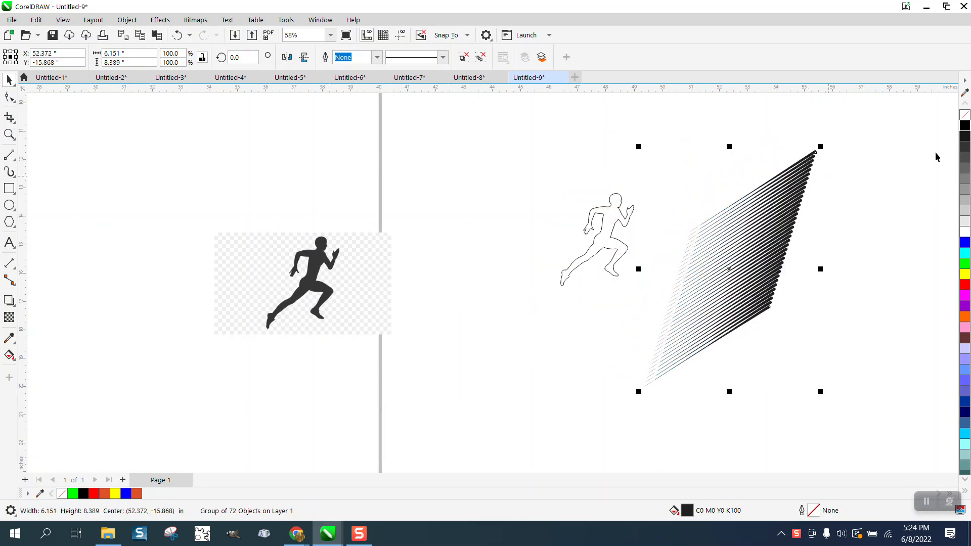
Step: Ungroup the diagonal line group
left_click(126, 20)
mouse_move(159, 219)
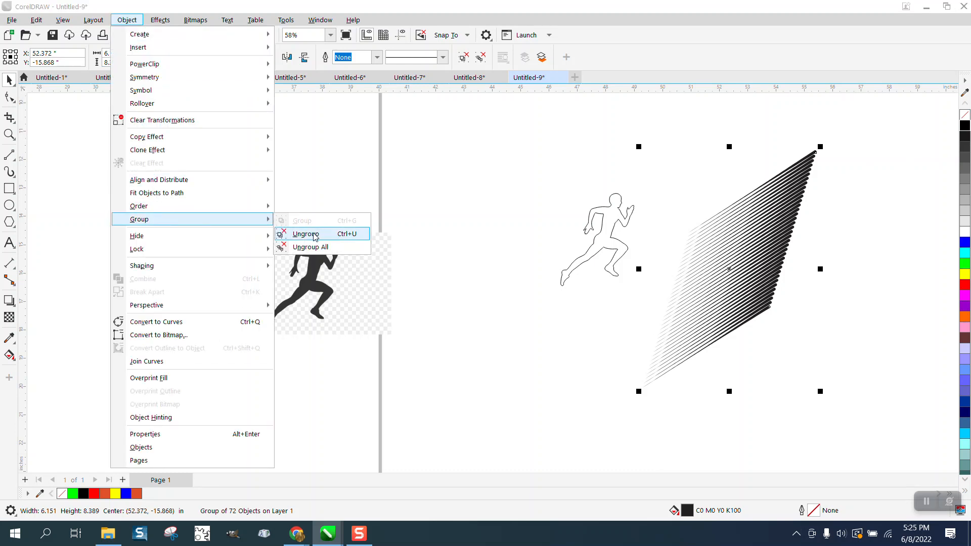
left_click(283, 234)
Step: Drag the topmost line out of the stack so it ends near the runner's hand
left_click(331, 185)
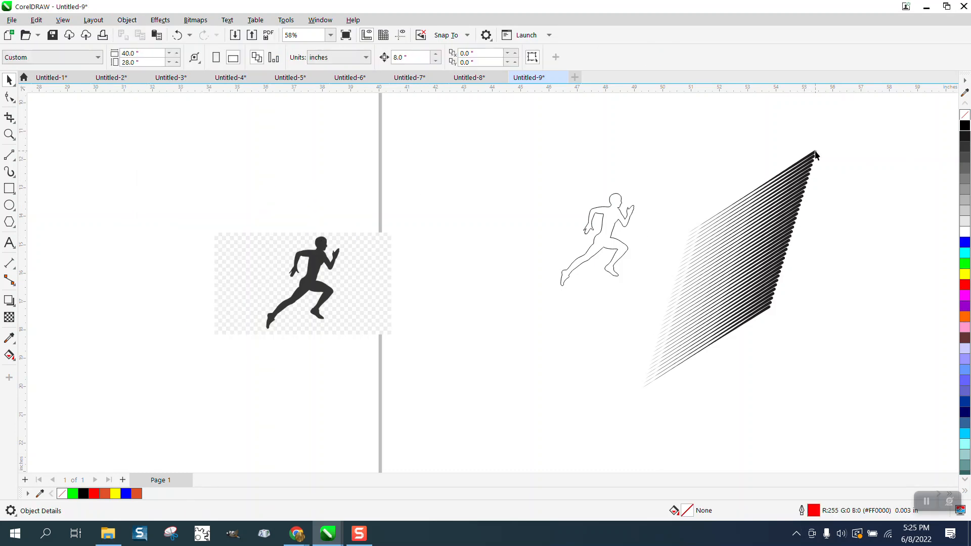
left_click_drag(815, 154, 766, 132)
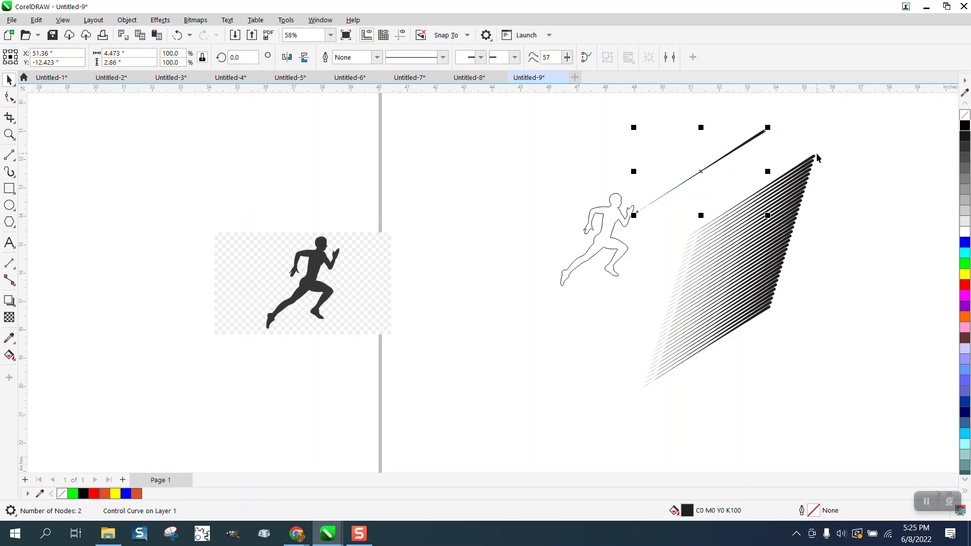
Step: Select the remaining stack of diagonal lines and delete it
left_click_drag(752, 158, 753, 383)
key("Delete")
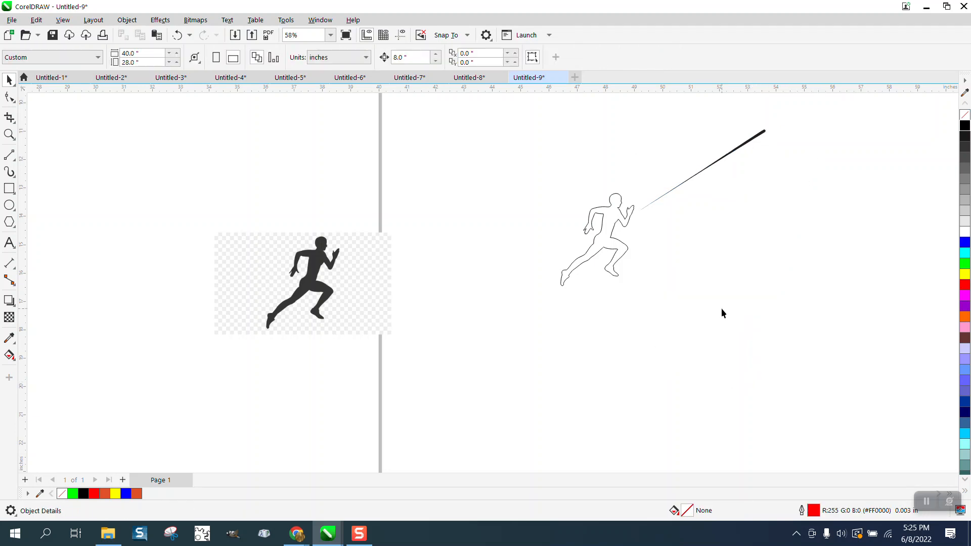
left_click(736, 154)
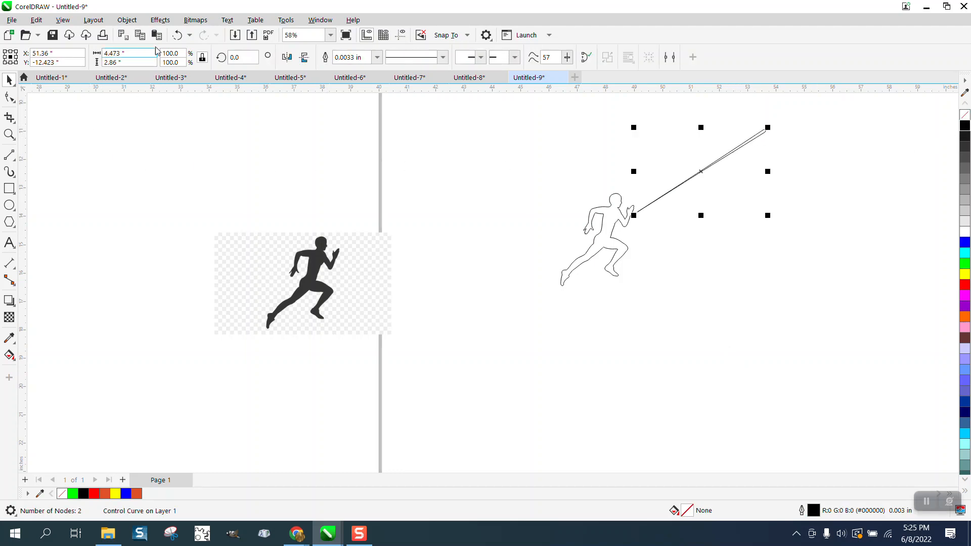
left_click(126, 20)
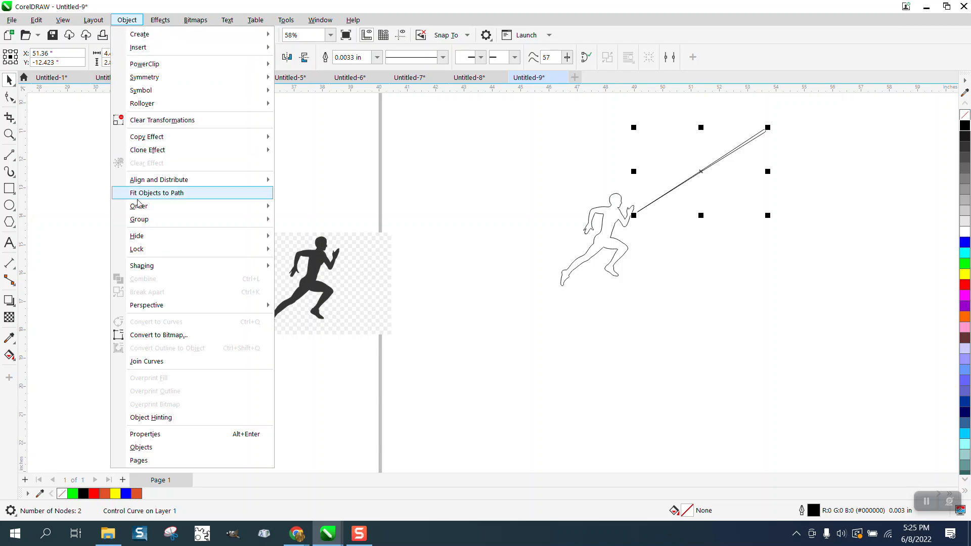
left_click(440, 194)
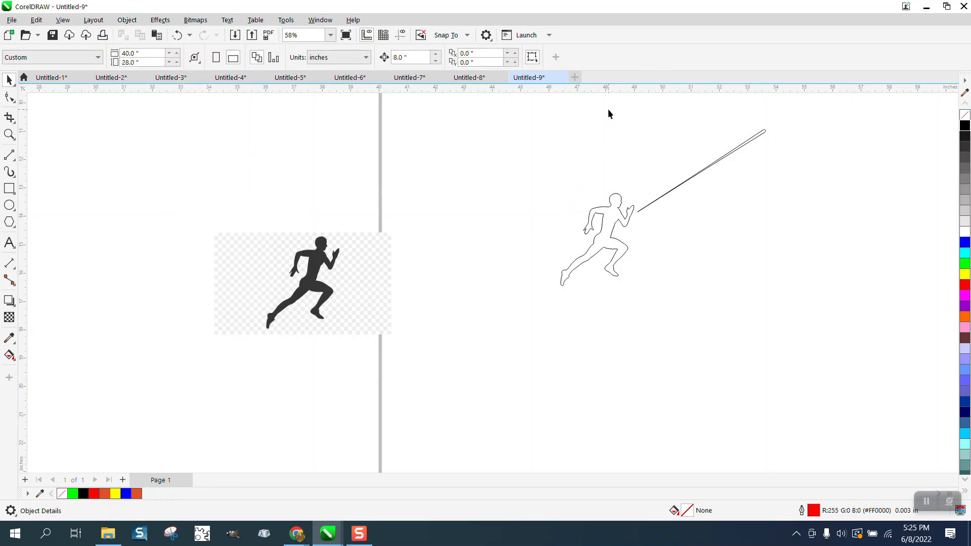
Step: Break the tapered line's artistic media group apart and delete the separated control path
left_click_drag(608, 108, 818, 262)
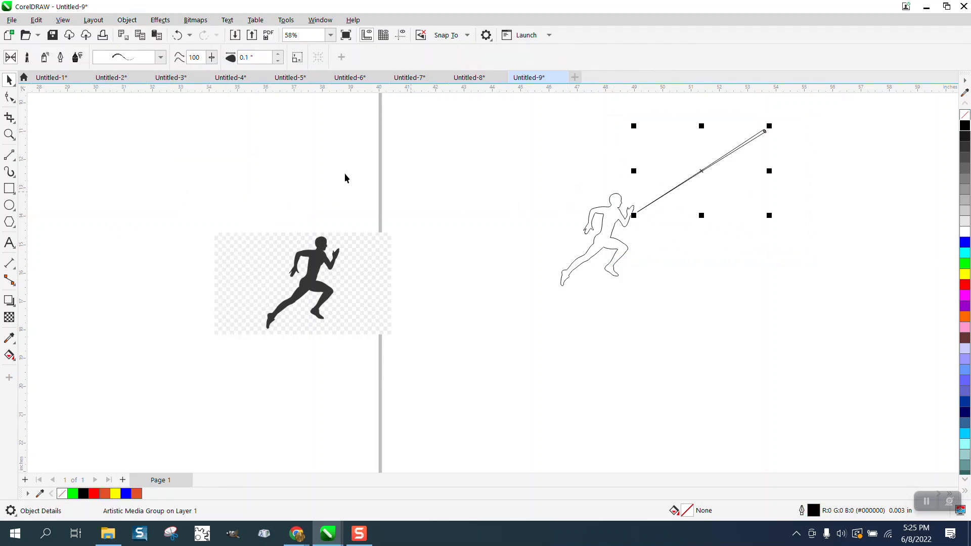
left_click(63, 21)
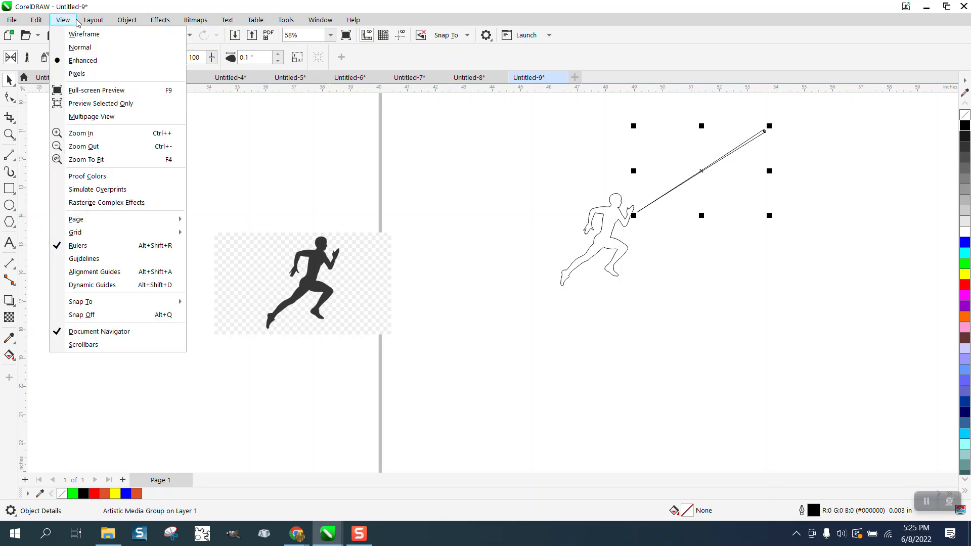
mouse_move(134, 23)
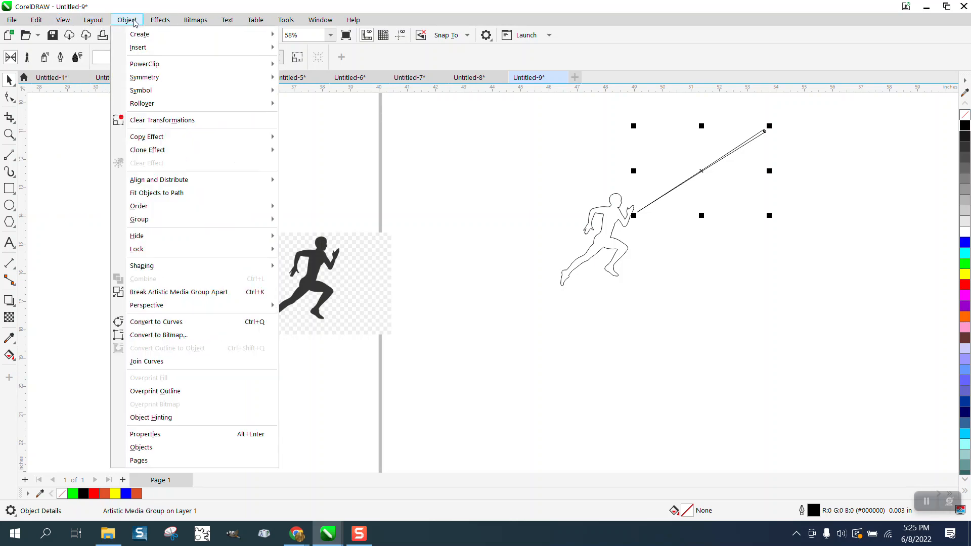
left_click(190, 297)
key("Escape")
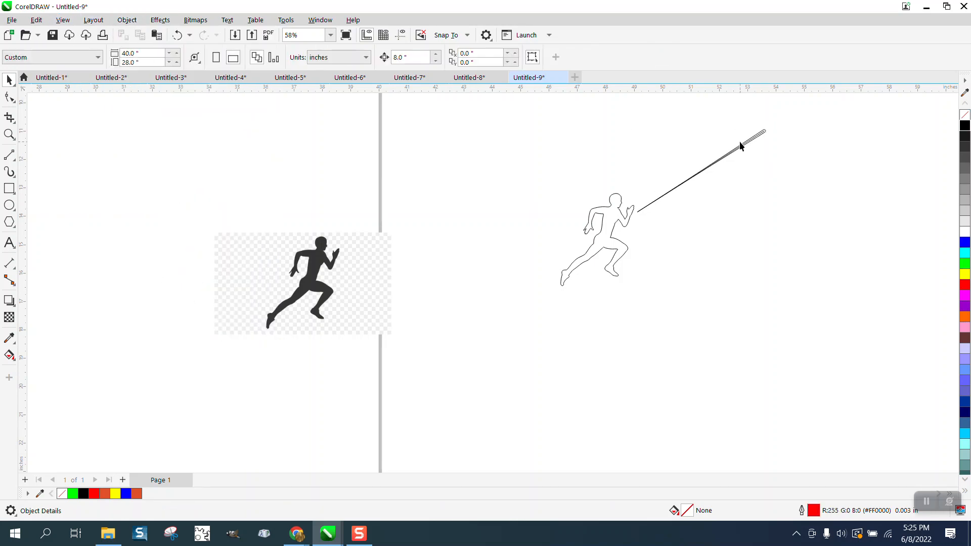
left_click_drag(756, 142, 826, 204)
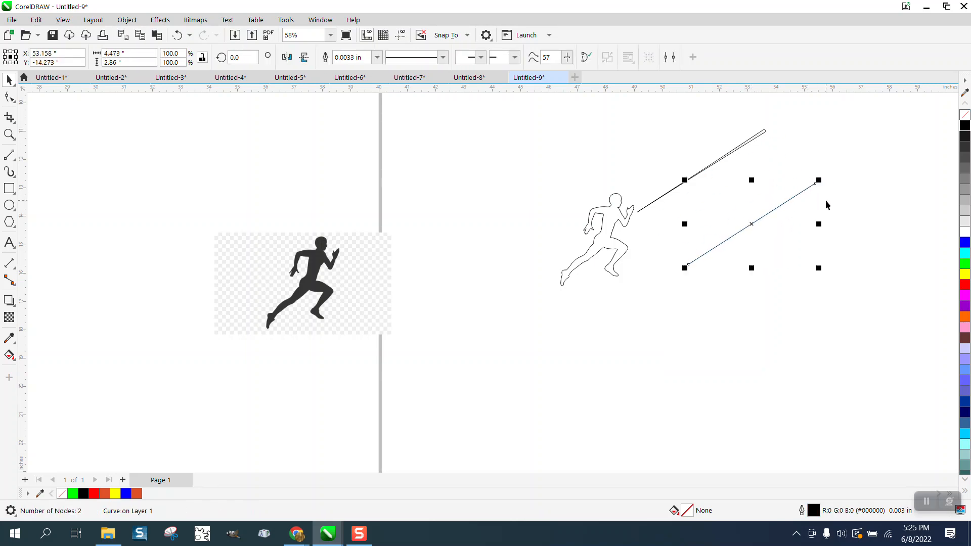
key("Delete")
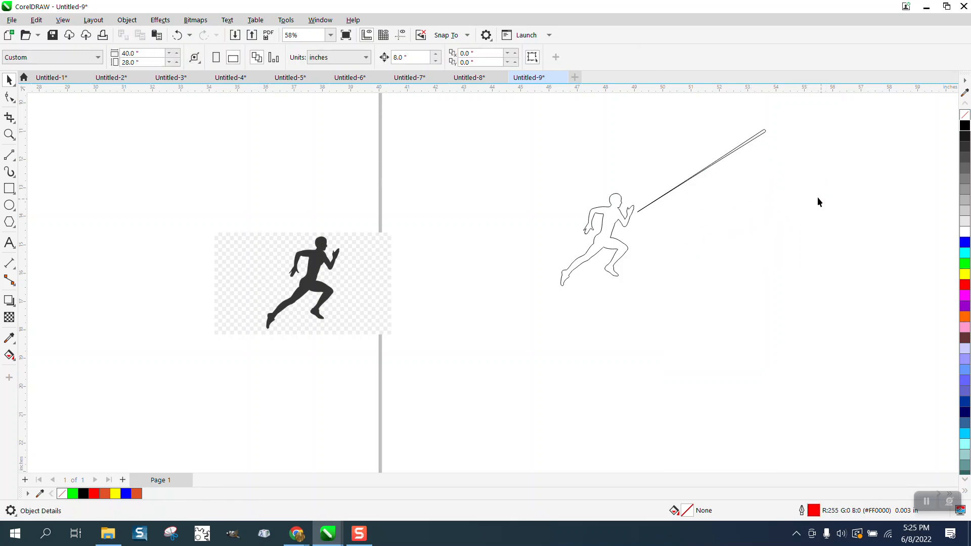
Step: Fill the tapered line shape with black and remove its outline
left_click(751, 145)
left_click(965, 125)
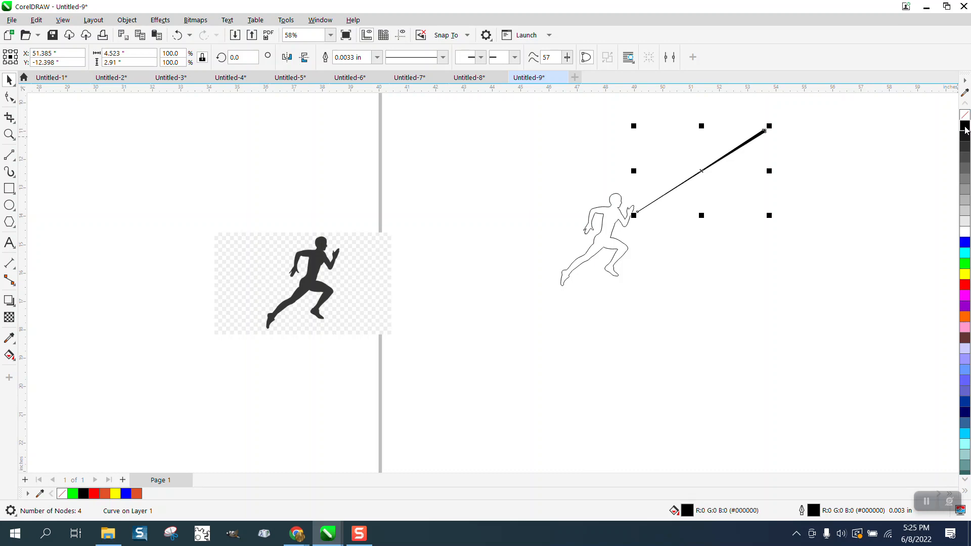
right_click(966, 117)
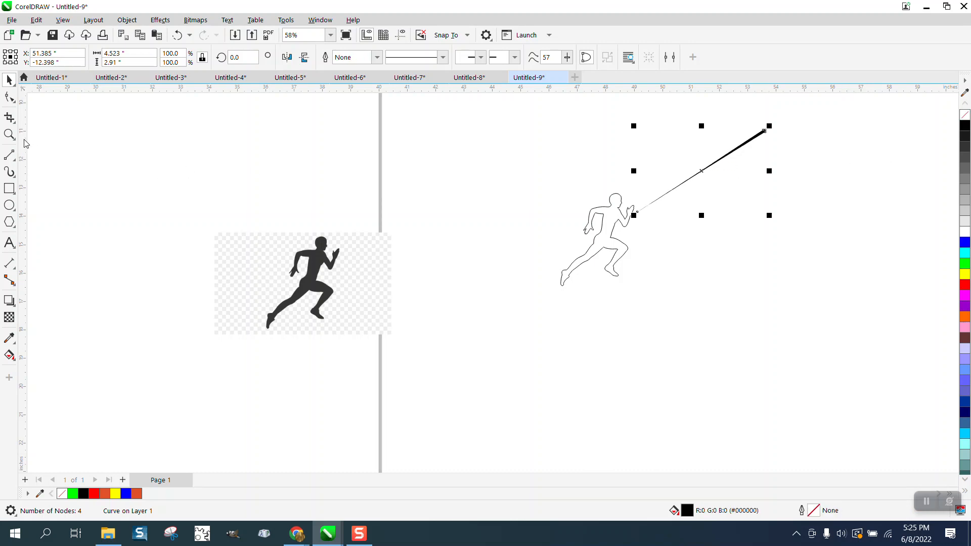
Step: Zoom in on the tapered line and drag a duplicate of it slightly below the original
left_click(9, 134)
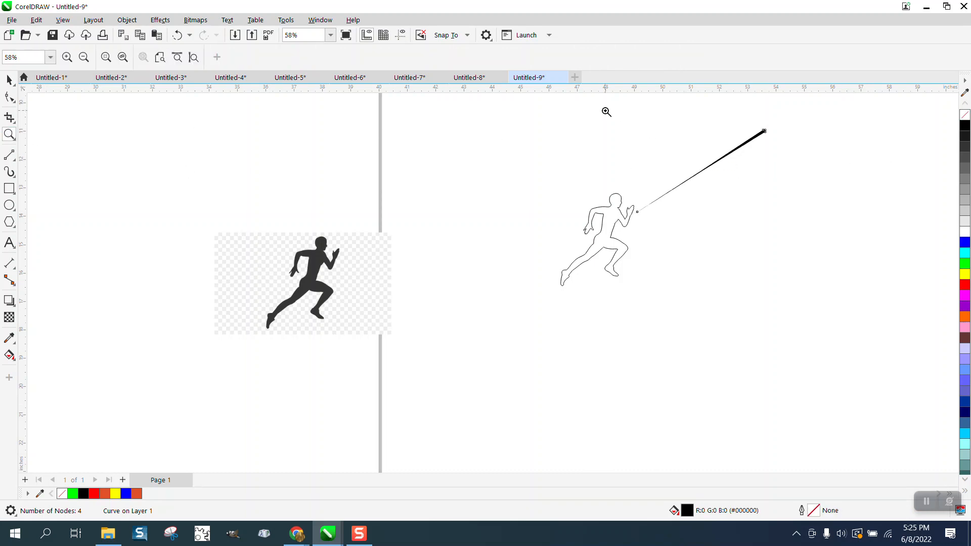
left_click_drag(606, 111, 840, 254)
left_click(9, 79)
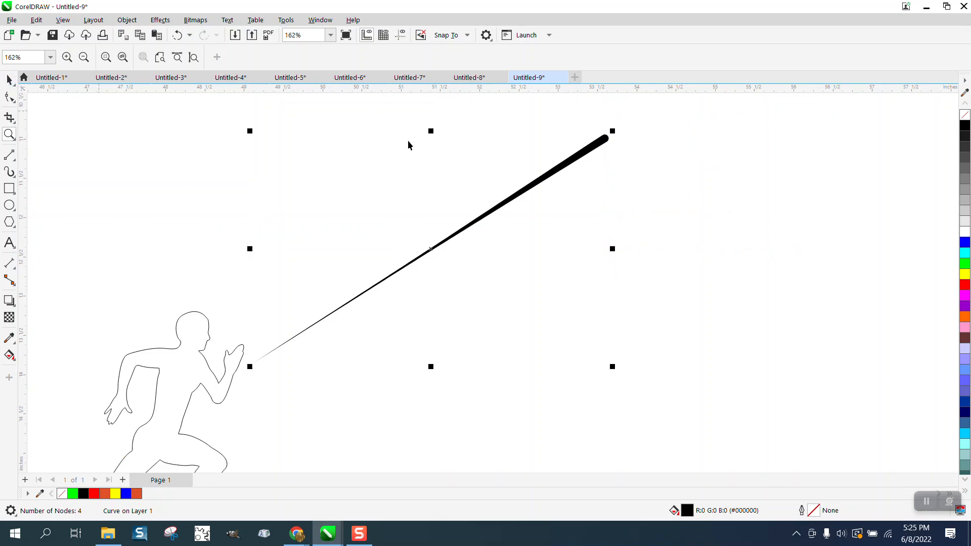
key("space")
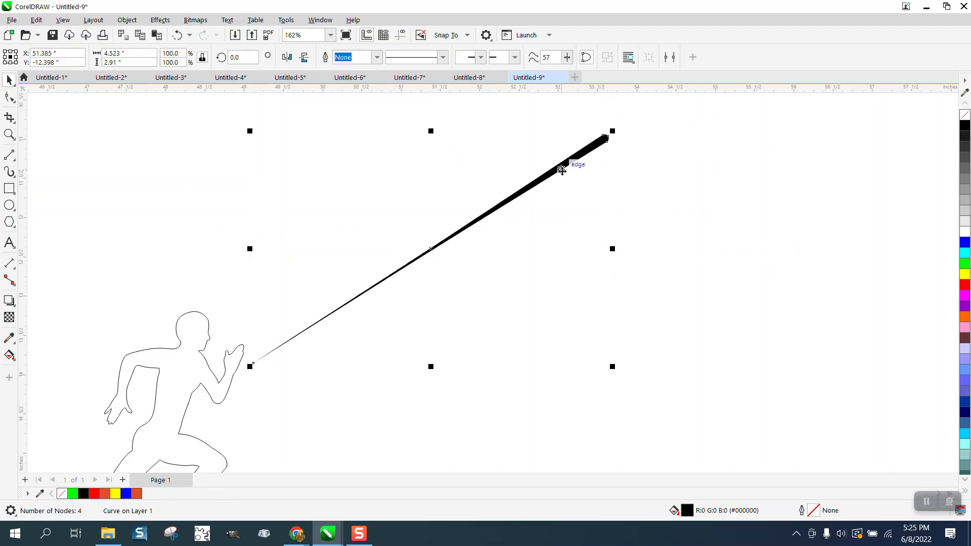
left_click_drag(561, 171, 560, 185)
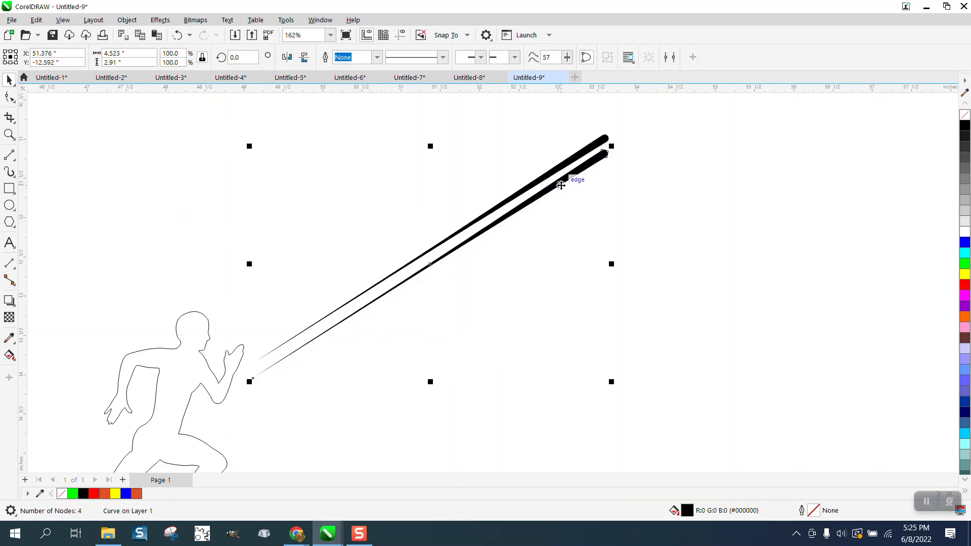
Step: Repeat the duplication six more times to build a stack of parallel tapered lines
key("ctrl+r")
key("ctrl+r")
key("ctrl+r")
key("ctrl+r")
key("ctrl+r")
key("ctrl+r")
key("ctrl+r")
key("ctrl+r")
key("ctrl+r")
key("ctrl+r")
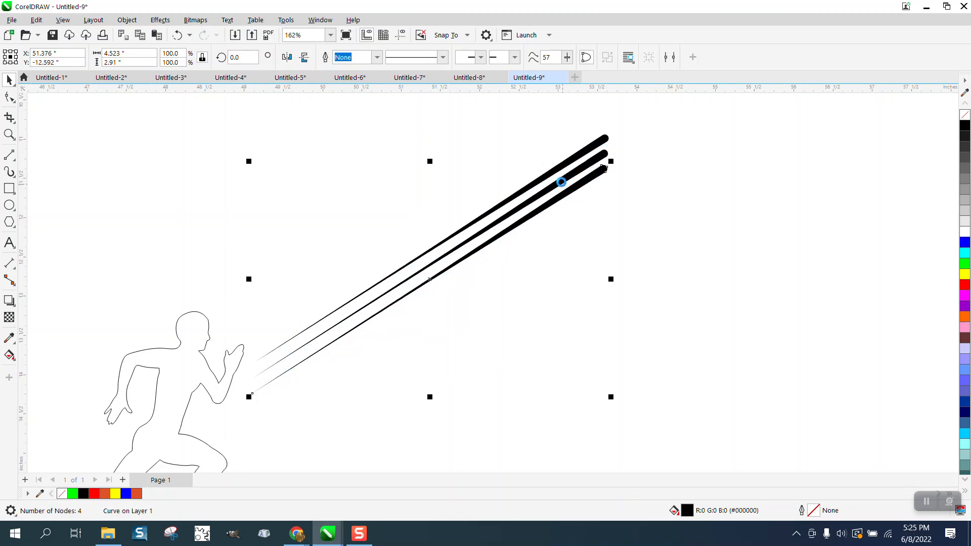
key("ctrl+r")
key("ctrl+r")
key("ctrl+r")
key("ctrl+r")
key("ctrl+r")
key("ctrl+r")
key("ctrl+r")
key("ctrl+r")
key("ctrl+r")
key("ctrl+r")
key("ctrl+r")
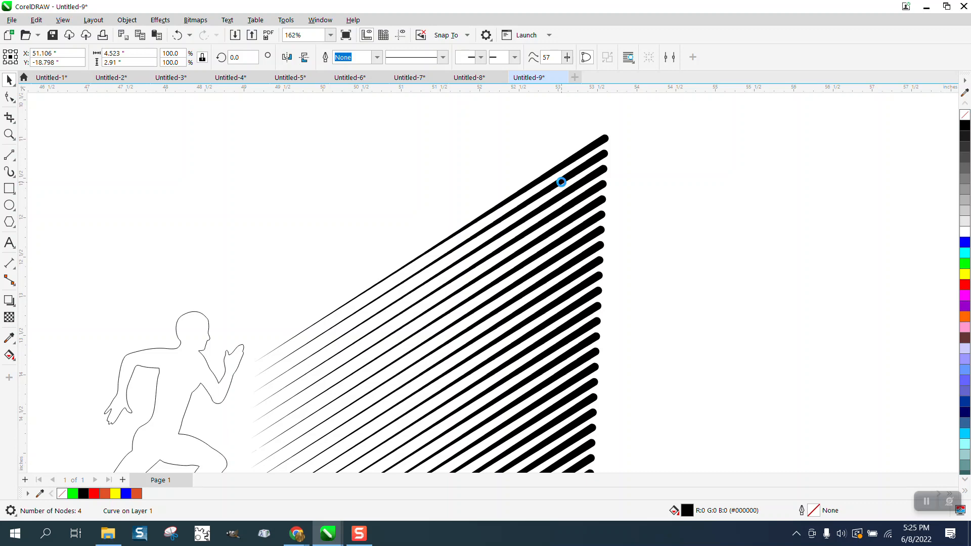
Step: Move the runner outline to the left, away from the new stack of lines
scroll(561, 182, "down", 4)
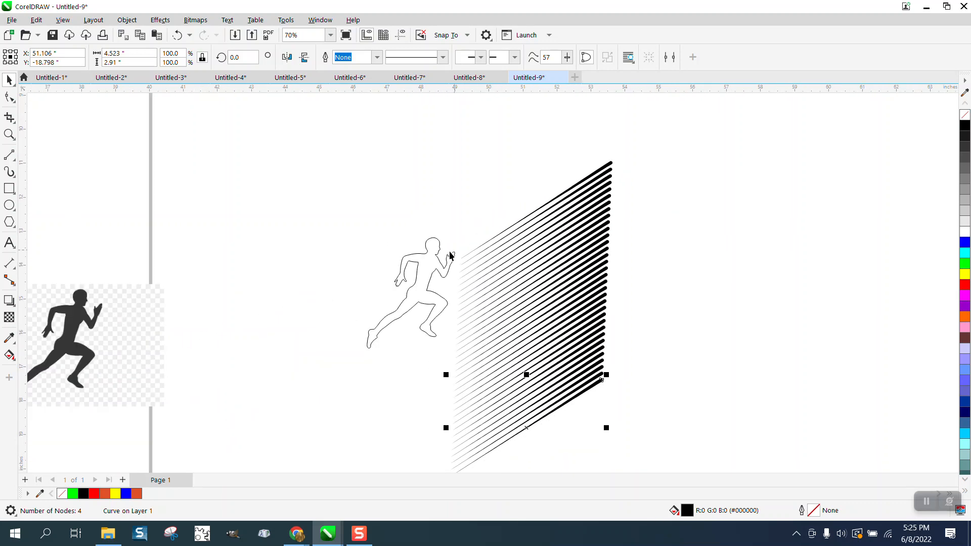
left_click_drag(440, 258, 335, 238)
scroll(397, 157, "down", 2)
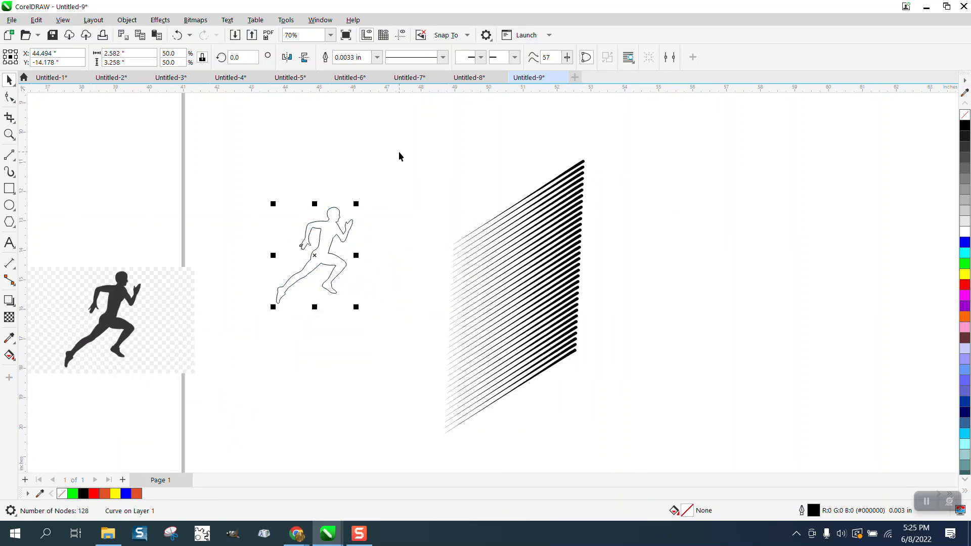
Step: Select the whole stack of tapered lines and group it
left_click_drag(398, 177, 592, 375)
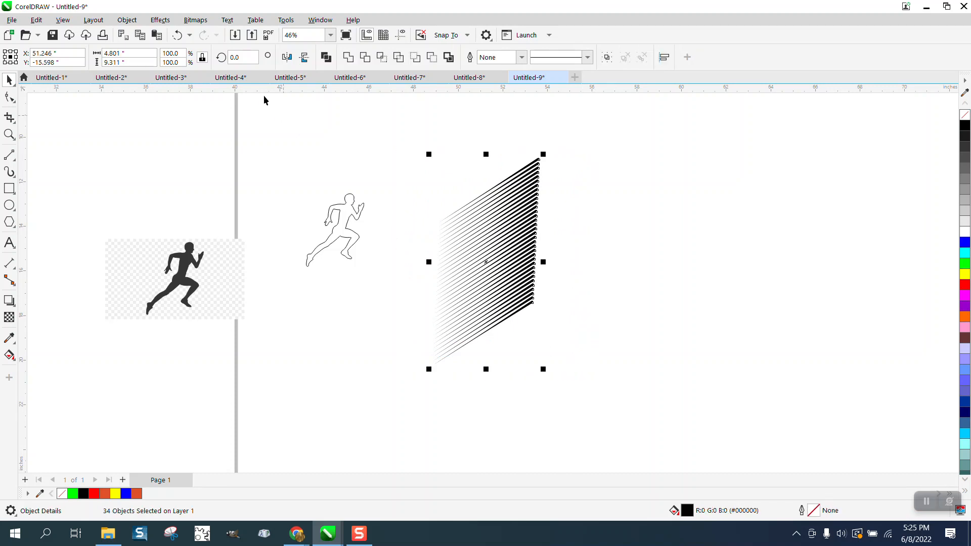
left_click(127, 20)
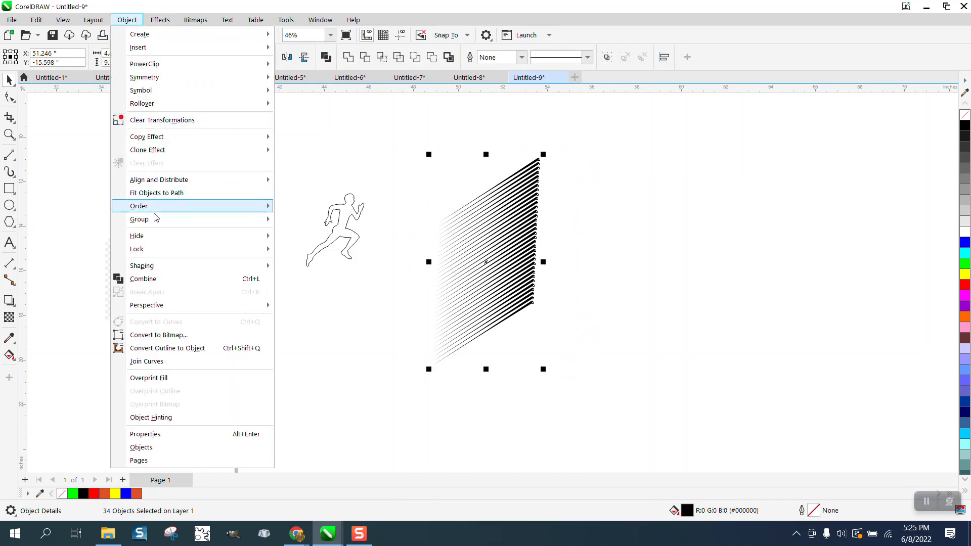
mouse_move(156, 221)
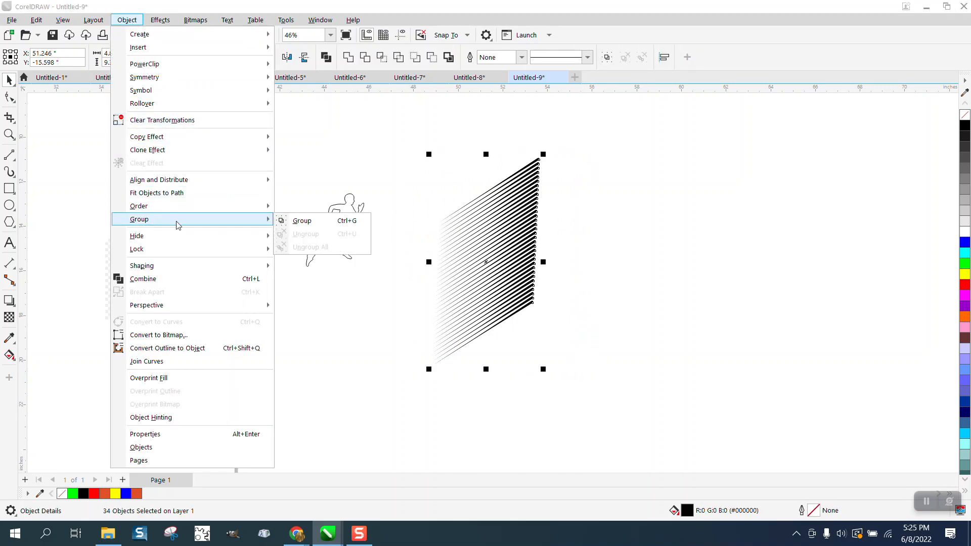
left_click(303, 221)
Step: Place the runner outline over the line stack, intersect the two, and move the striped result to the right
left_click_drag(345, 236, 508, 253)
left_click_drag(422, 124, 594, 382)
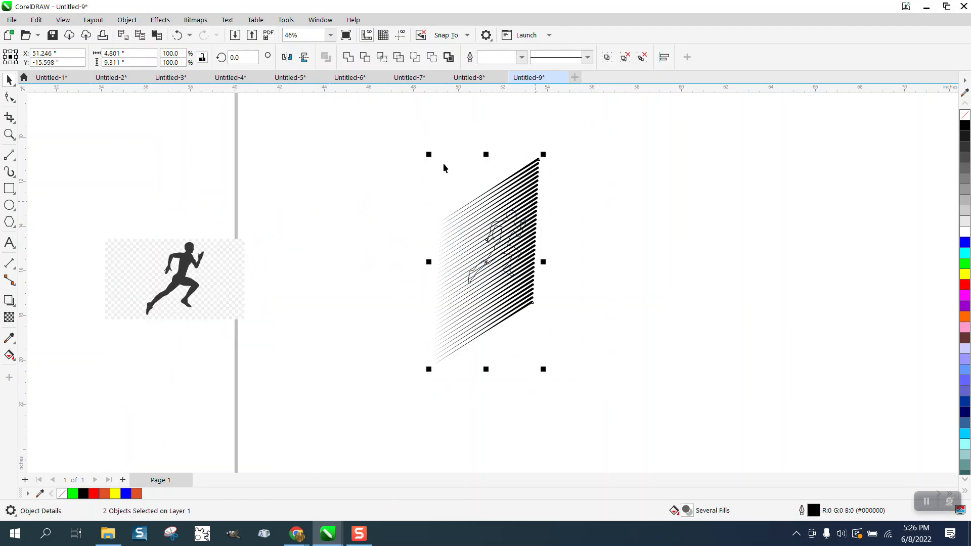
left_click(382, 58)
left_click_drag(515, 240, 620, 236)
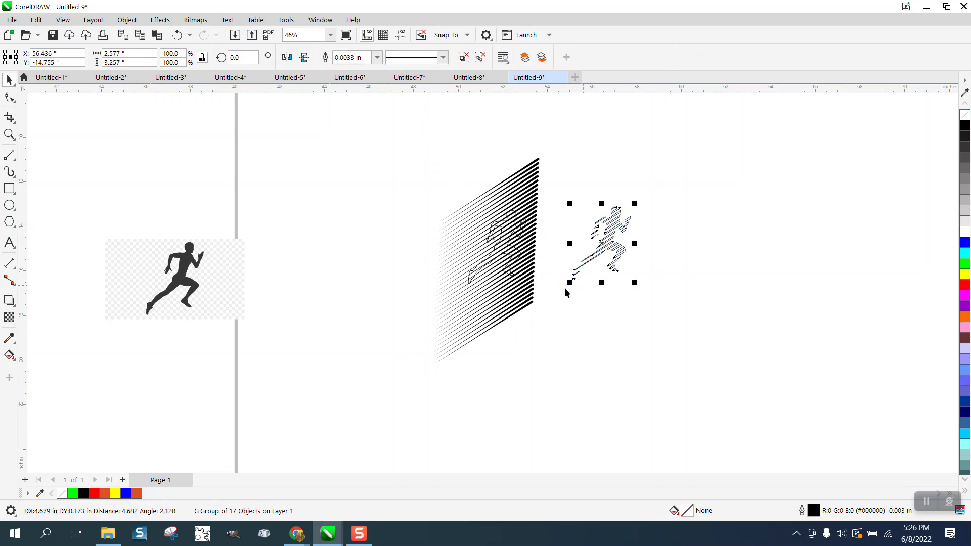
Step: Give the grouped line stack no fill and a black outline
left_click(9, 134)
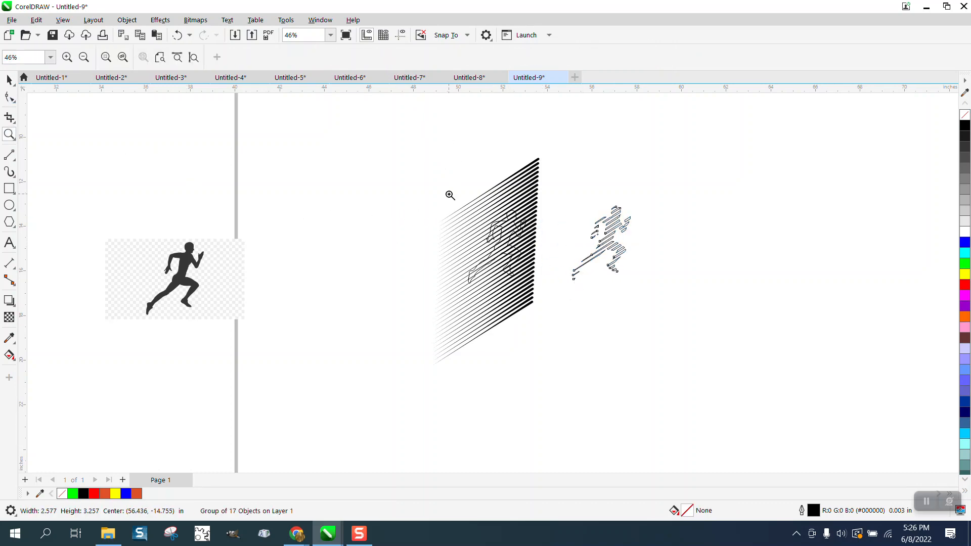
left_click_drag(455, 194, 655, 319)
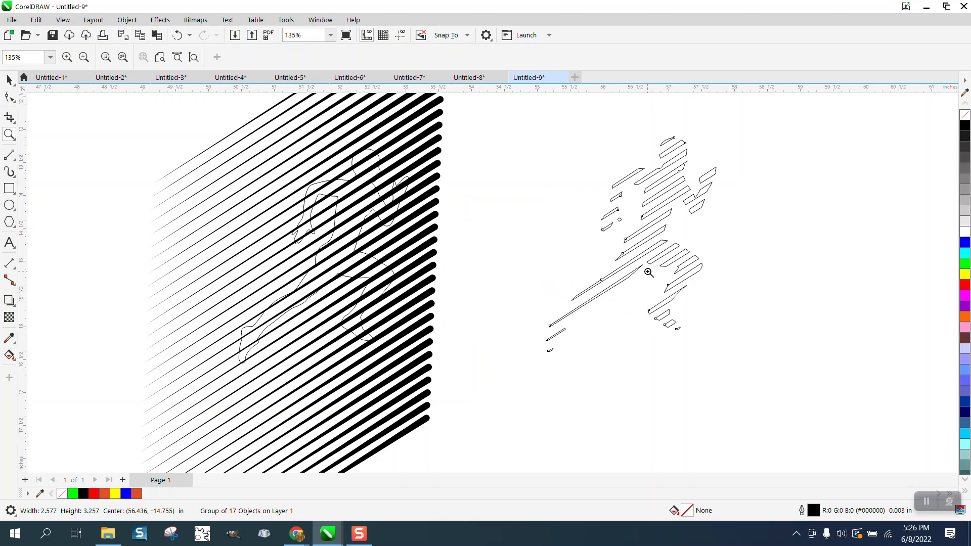
scroll(566, 251, "down", 2)
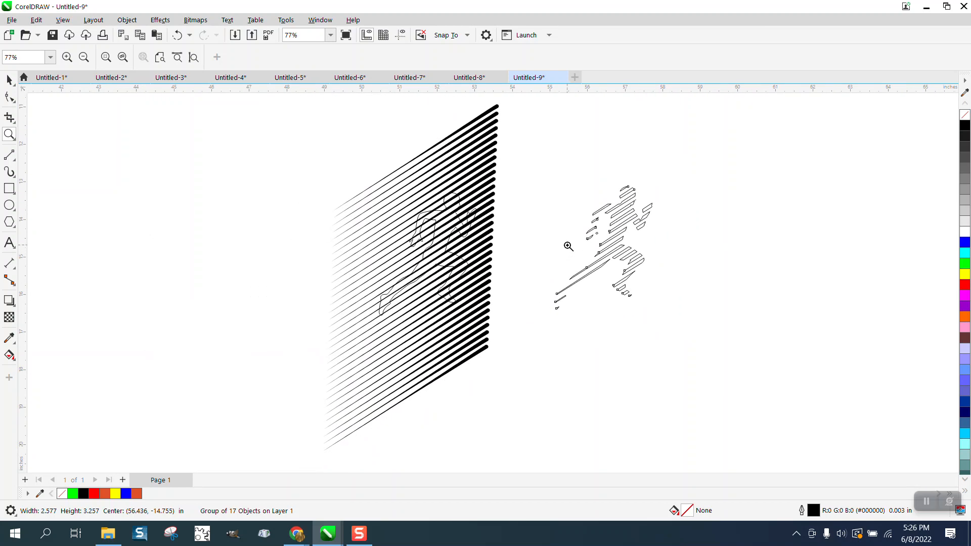
left_click(9, 80)
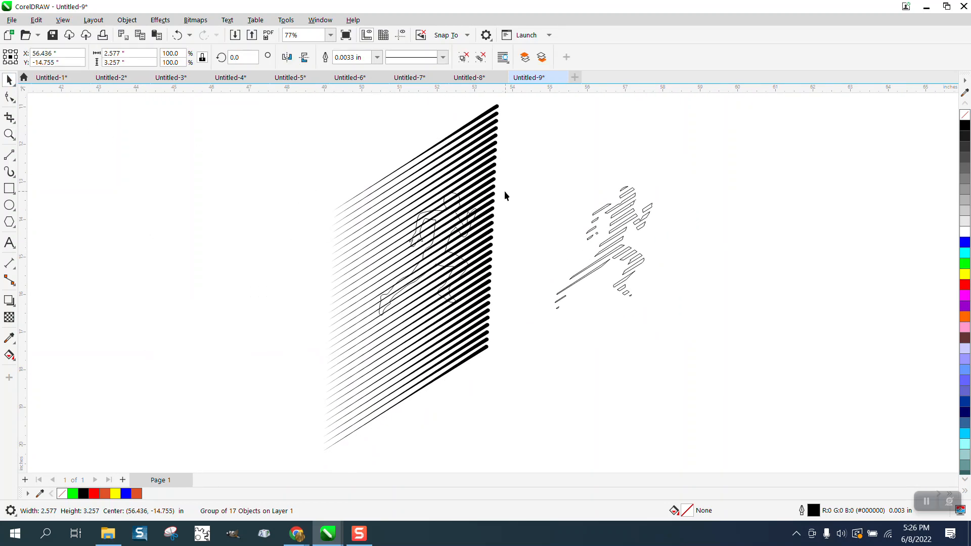
left_click_drag(458, 200, 411, 205)
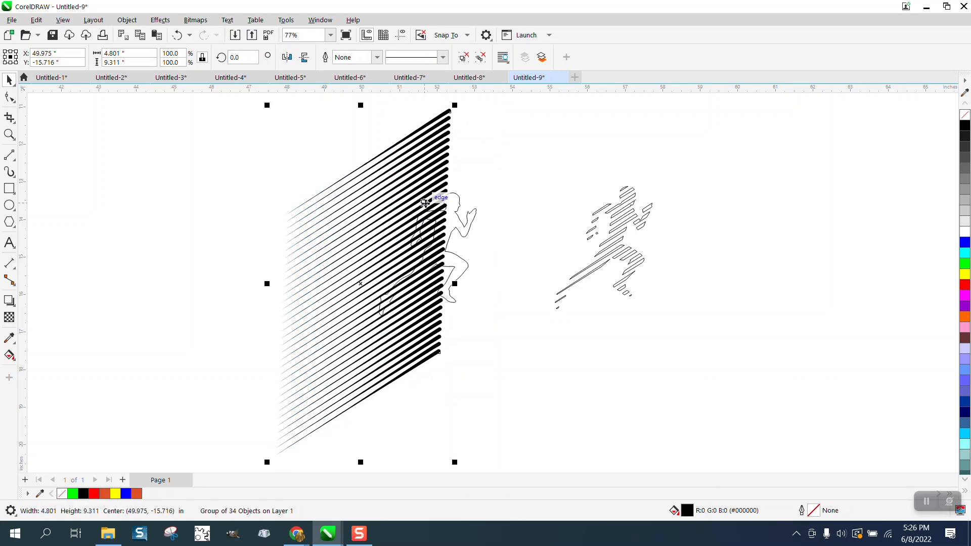
left_click(965, 115)
right_click(964, 125)
Step: Intersect the runner outline with the outlined line stack, then move the stack away to the lower right
left_click_drag(443, 175, 484, 176)
scroll(424, 171, "down", 2)
left_click_drag(311, 121, 362, 218)
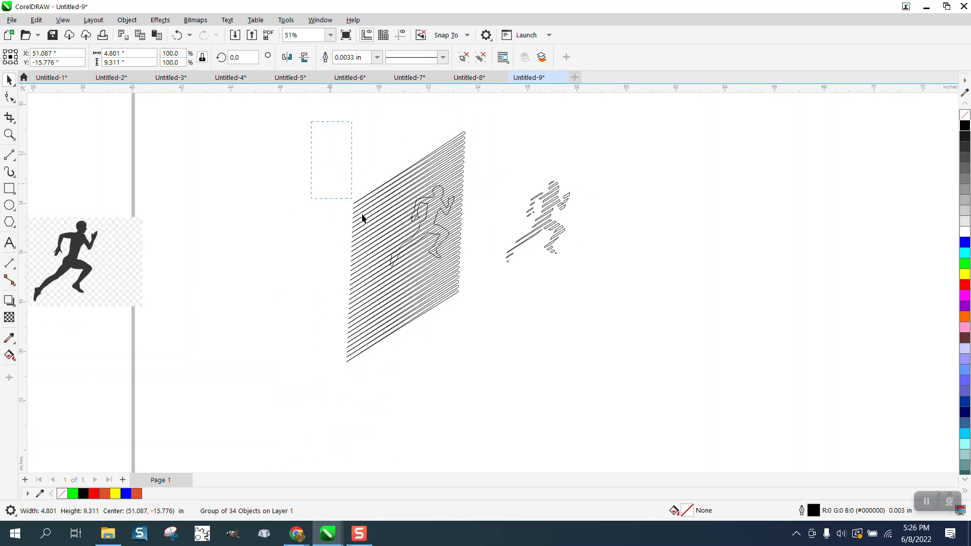
left_click_drag(501, 356, 501, 357)
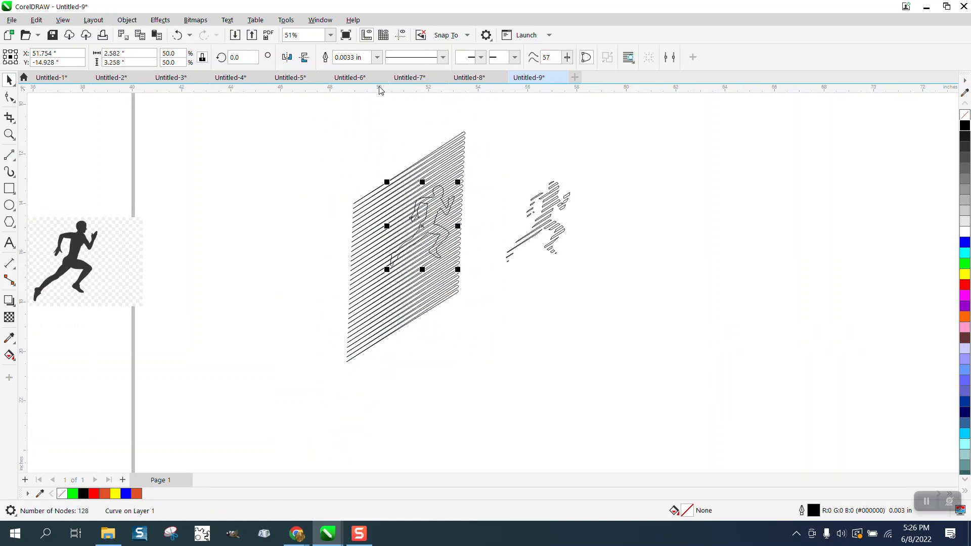
left_click_drag(325, 120, 483, 367)
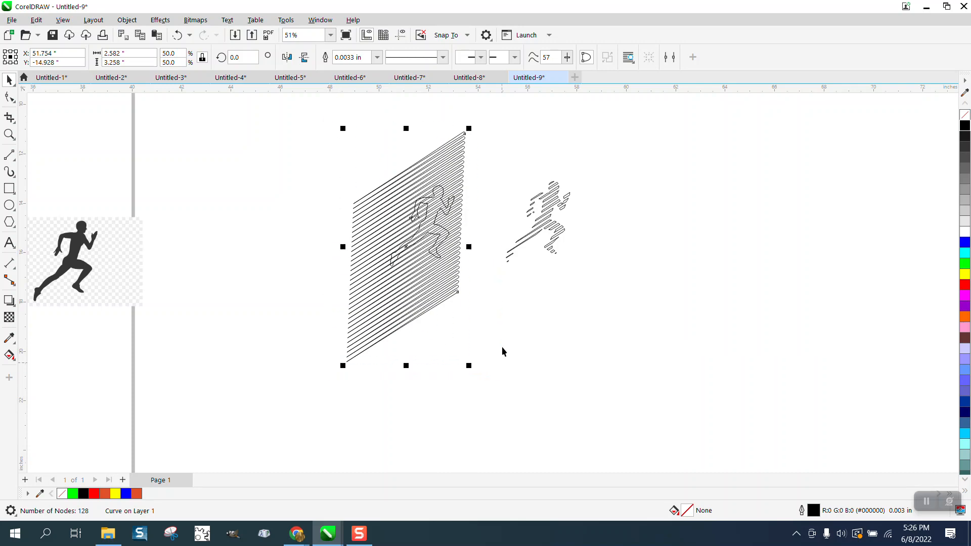
left_click(385, 60)
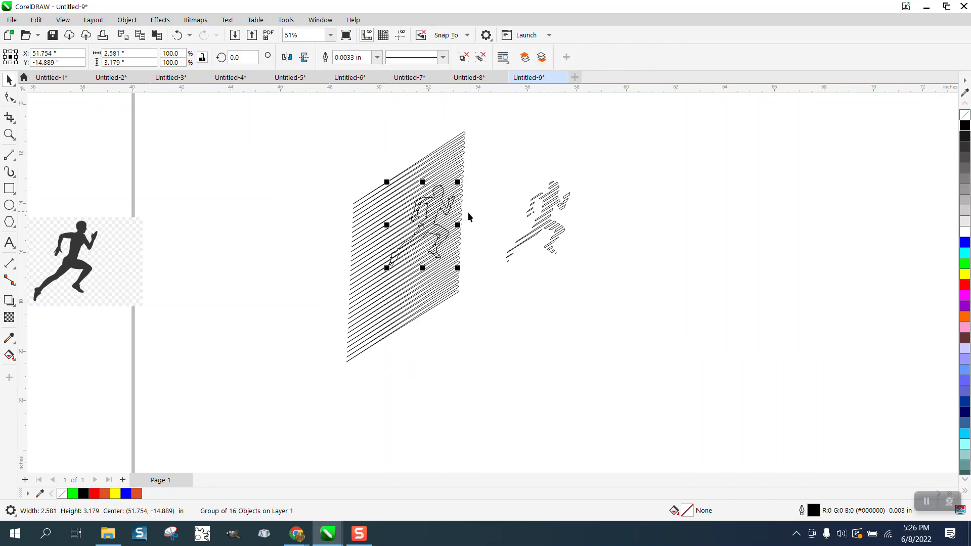
left_click_drag(436, 217, 678, 301)
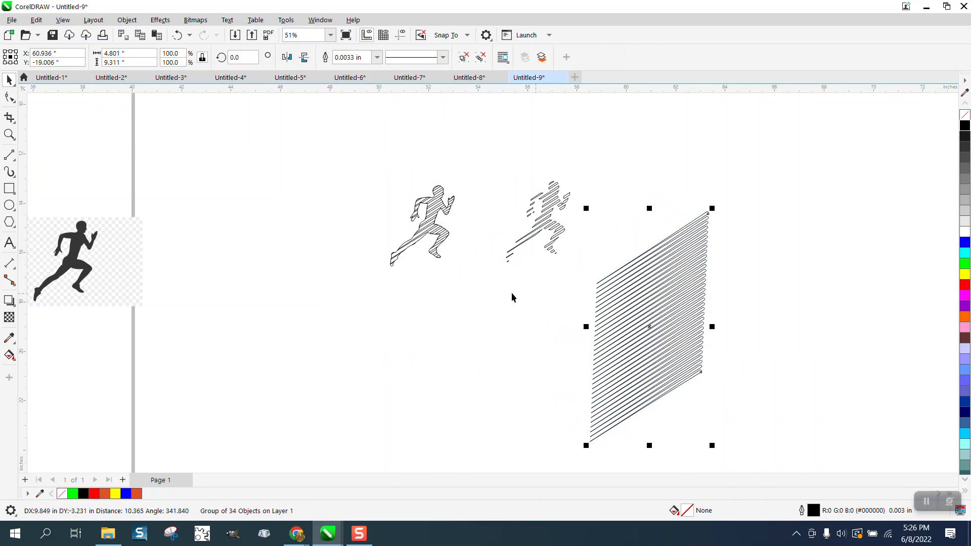
Step: With Smart Fill, fill alternate stripe regions of the runner's head, torso and leading leg with black
key("z")
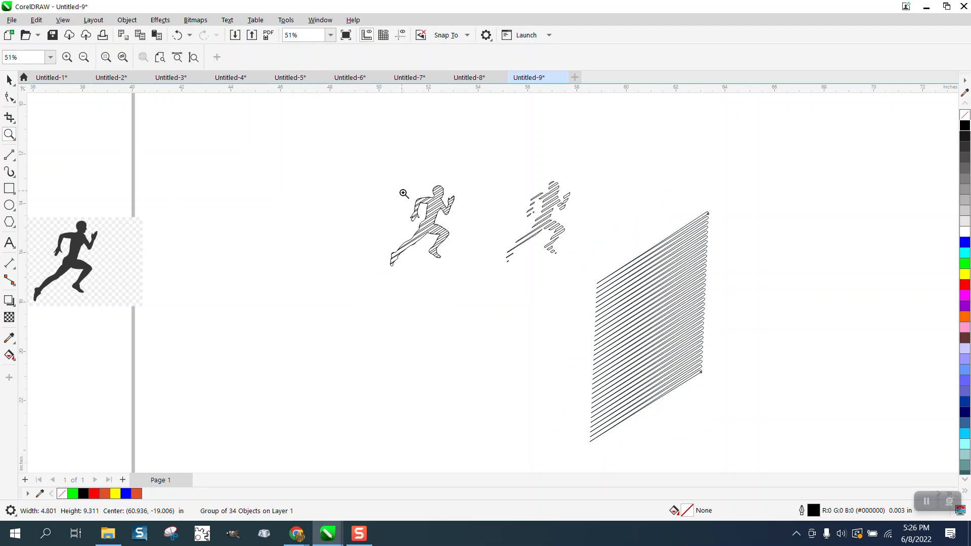
left_click_drag(407, 192, 520, 256)
scroll(435, 247, "down", 2)
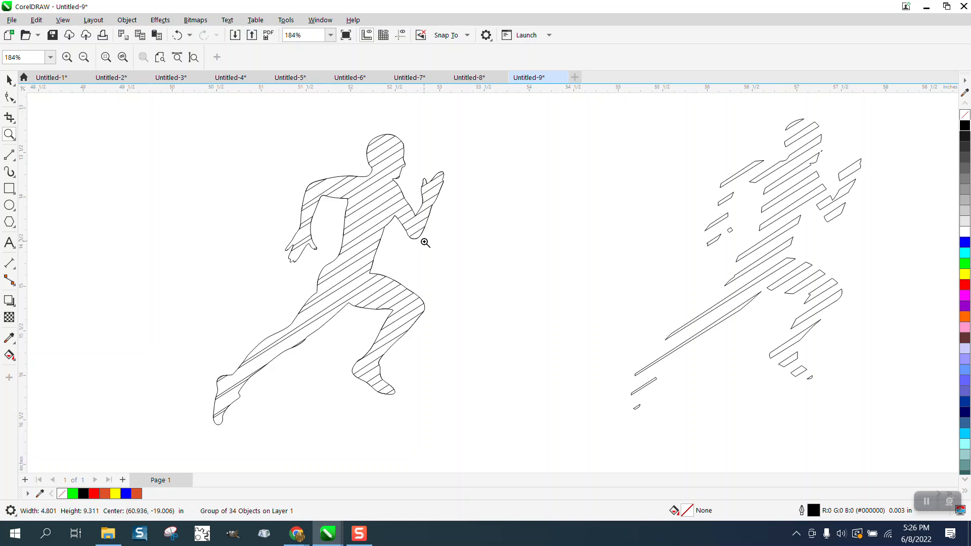
left_click(13, 358)
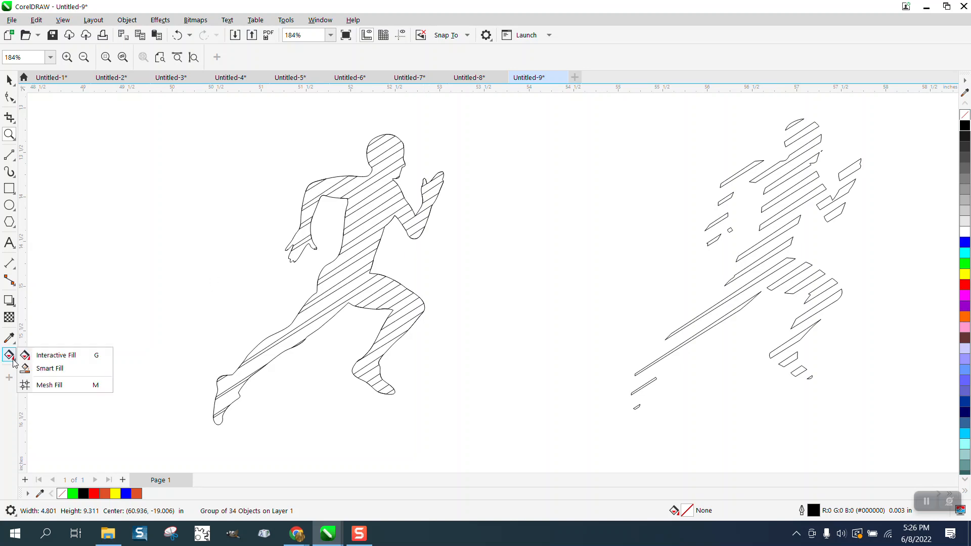
left_click(43, 369)
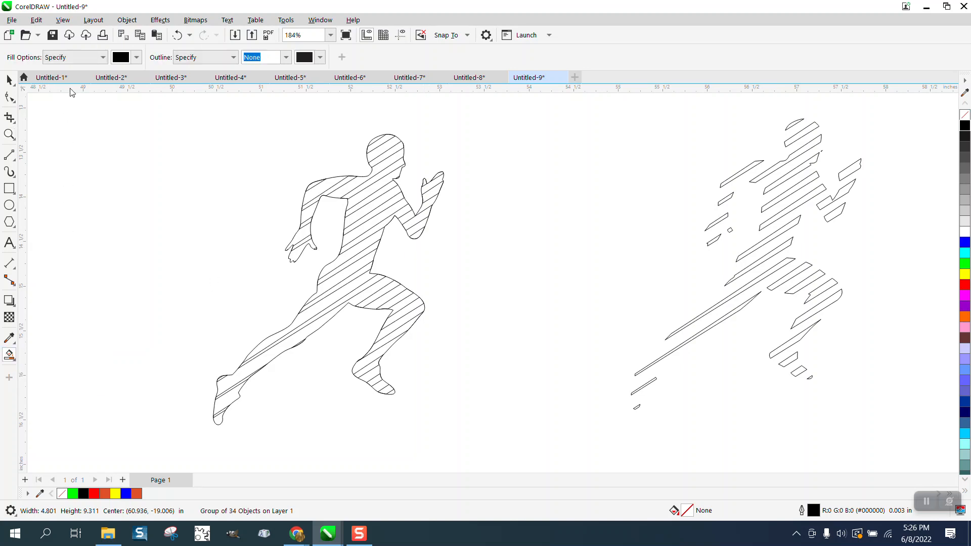
left_click(377, 139)
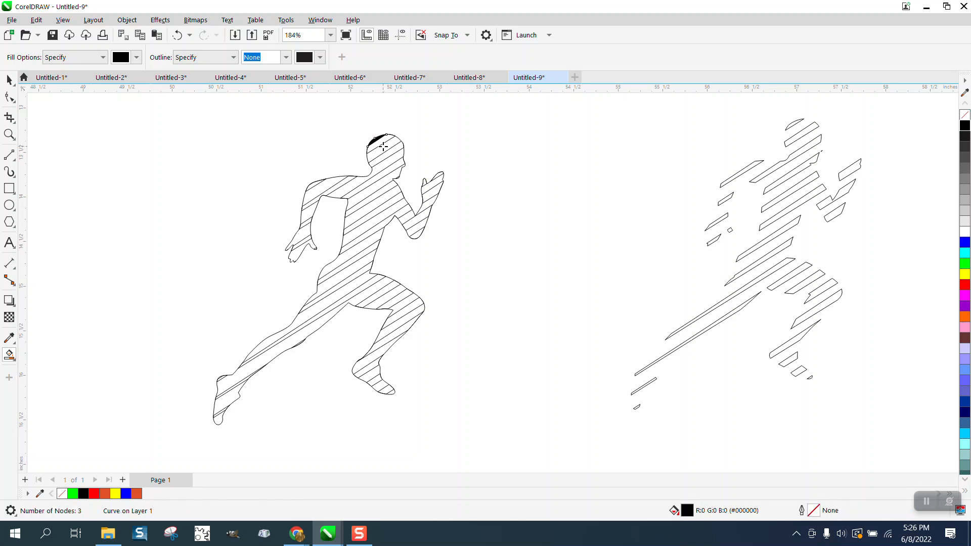
left_click(387, 154)
left_click(387, 161)
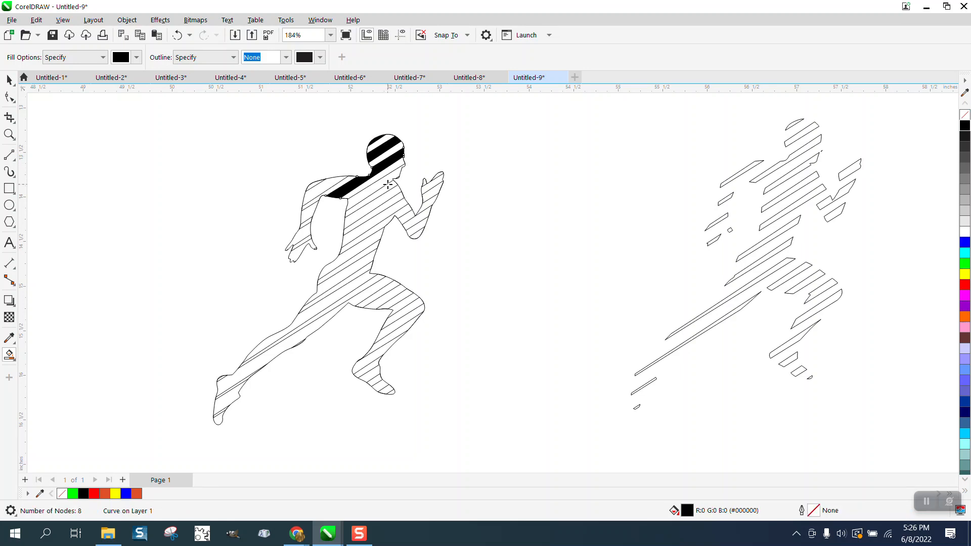
left_click(387, 188)
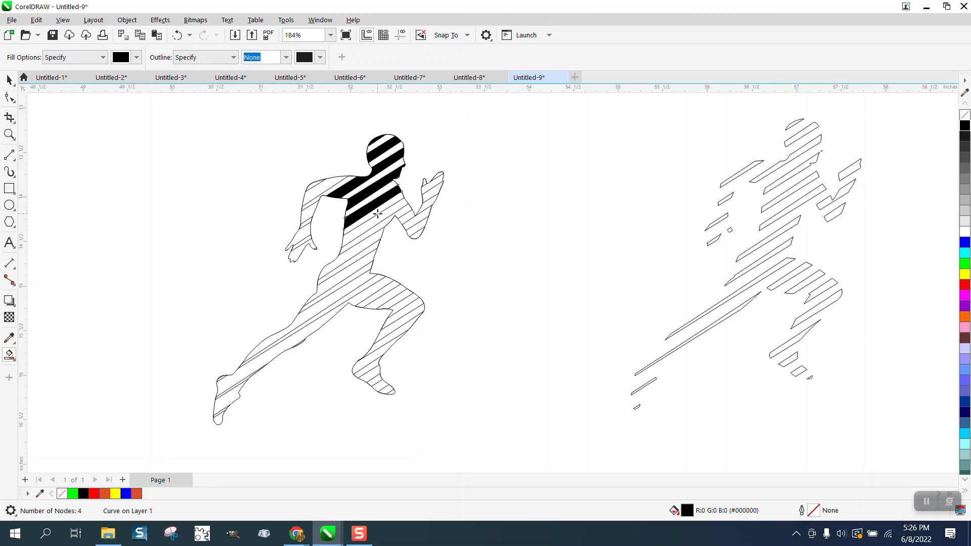
left_click(377, 228)
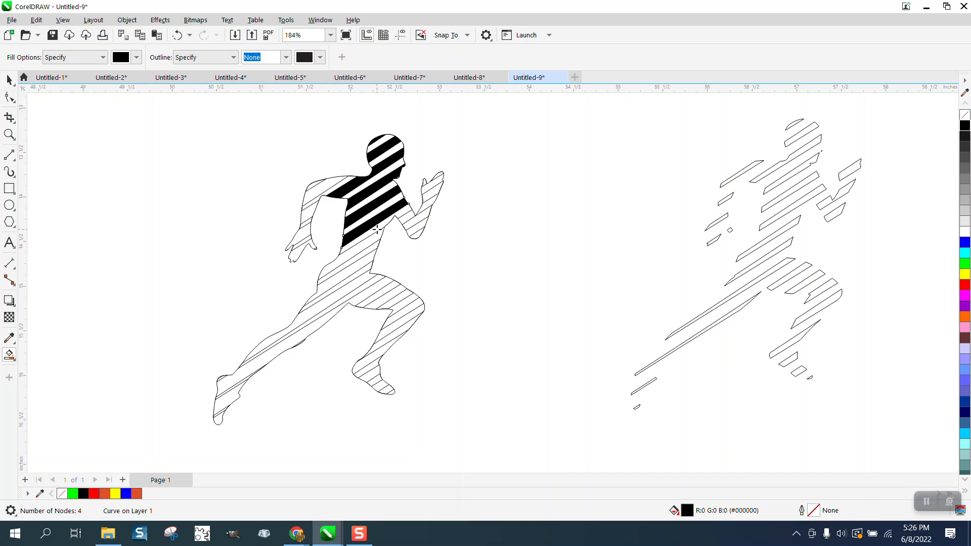
left_click(362, 254)
left_click(364, 261)
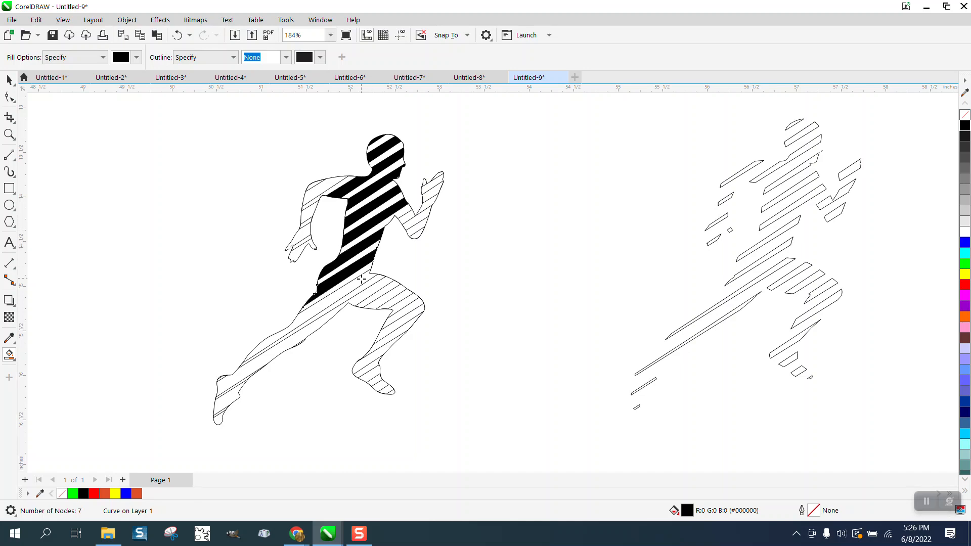
left_click(360, 284)
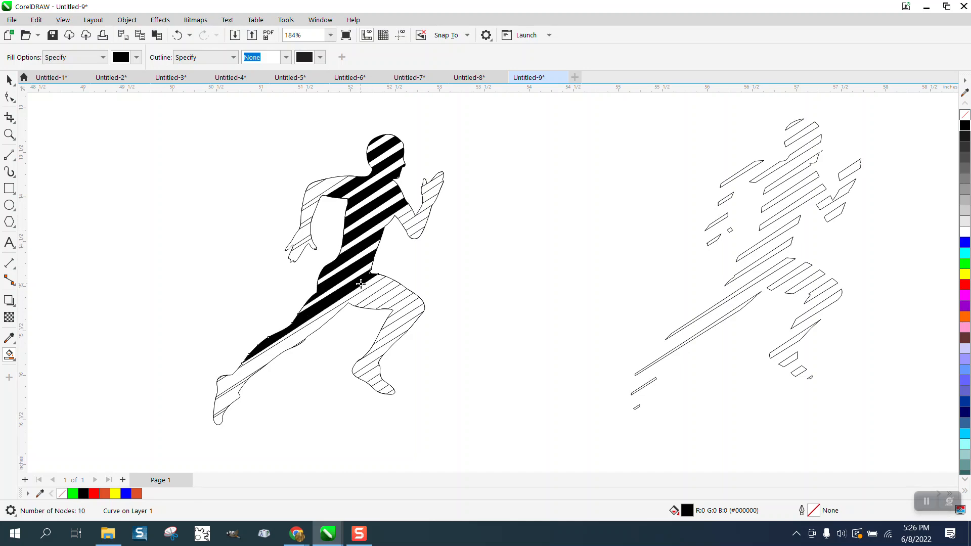
left_click(311, 327)
left_click(226, 399)
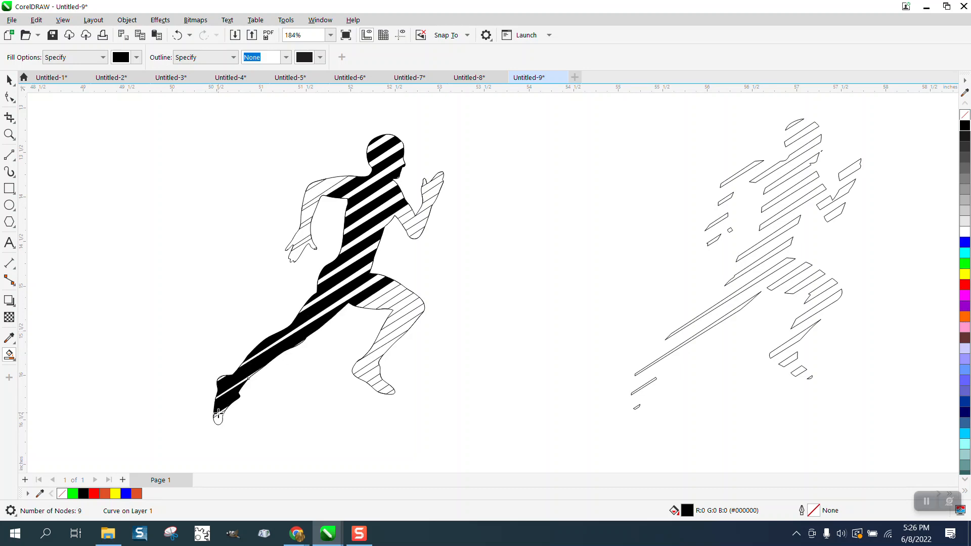
Step: With Smart Fill, fill alternate stripe regions in the runner's rear leg and both arms with black
left_click(381, 300)
left_click(402, 303)
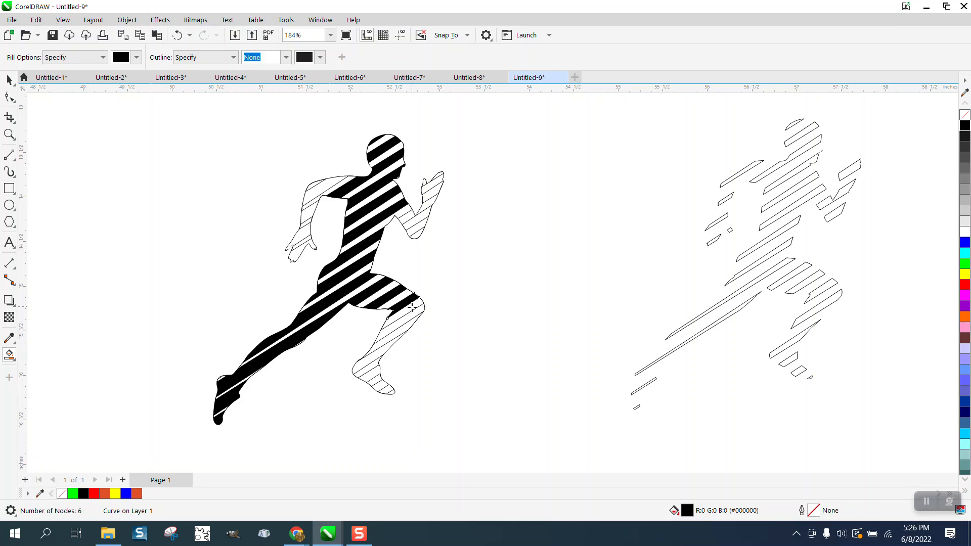
left_click(414, 313)
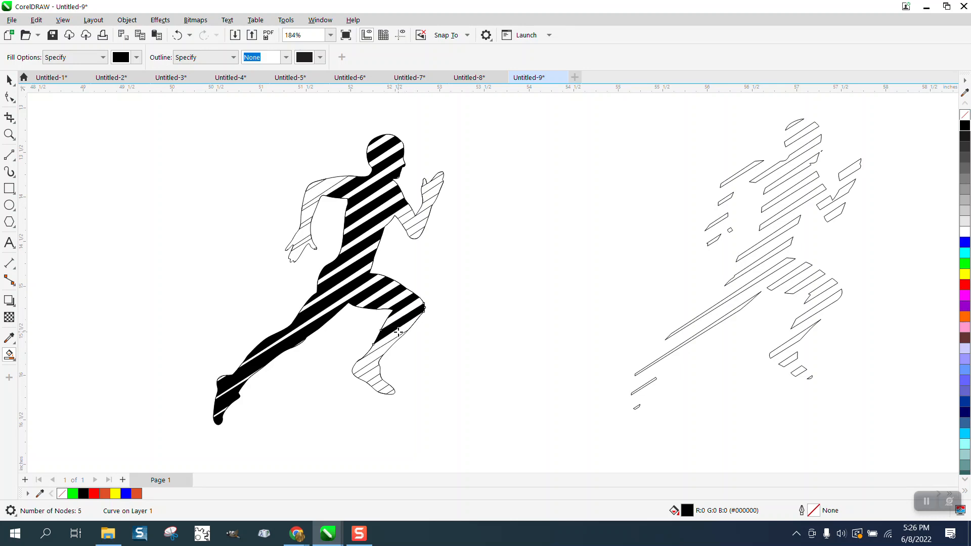
left_click(379, 350)
left_click(374, 372)
left_click(383, 385)
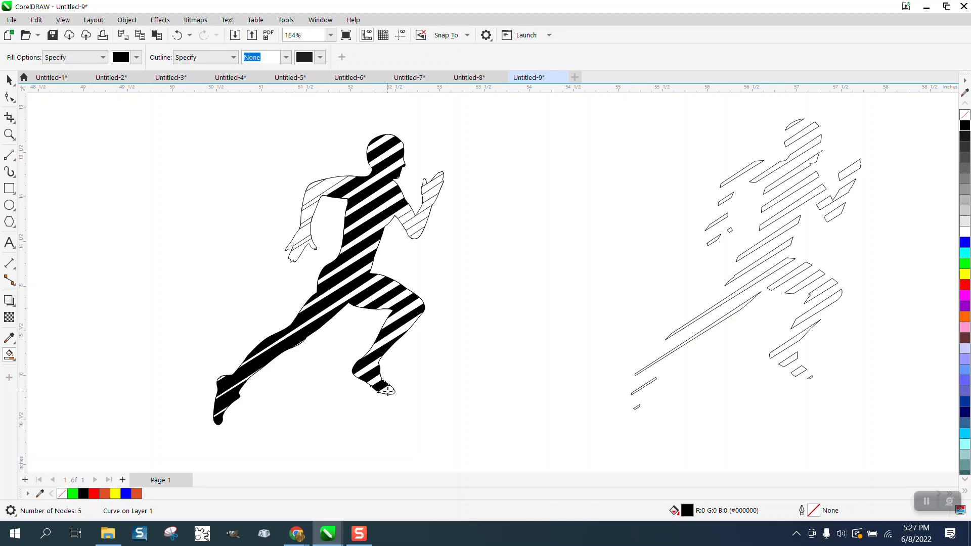
left_click(326, 183)
left_click(309, 212)
left_click(302, 233)
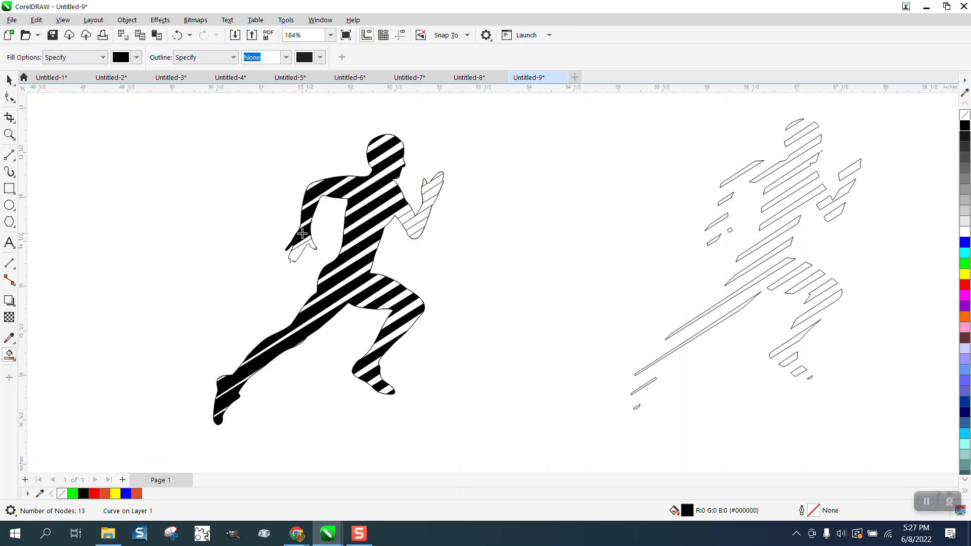
left_click(297, 254)
left_click(408, 215)
left_click(418, 231)
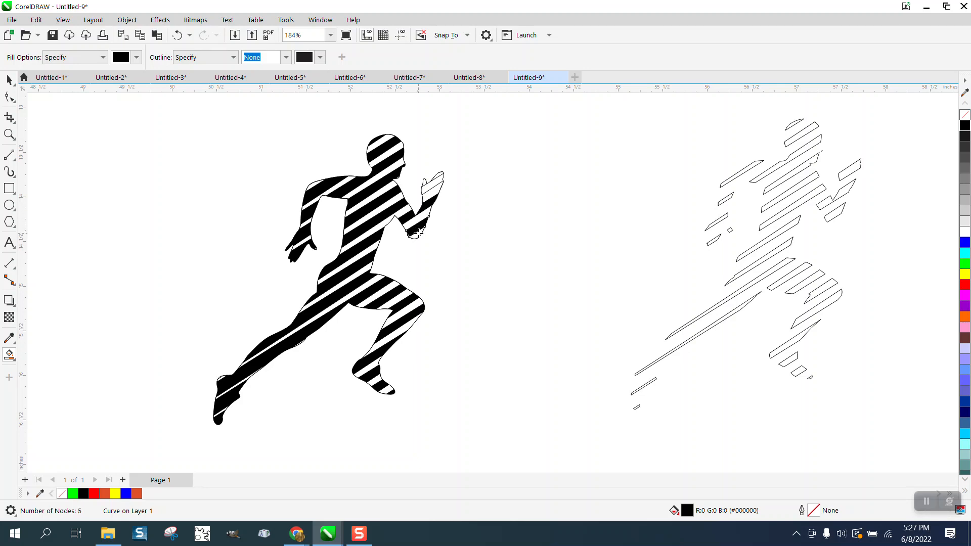
left_click(426, 188)
Step: Select all the filled runner stripe pieces and remove their outlines
left_click(9, 80)
scroll(308, 208, "down", 1)
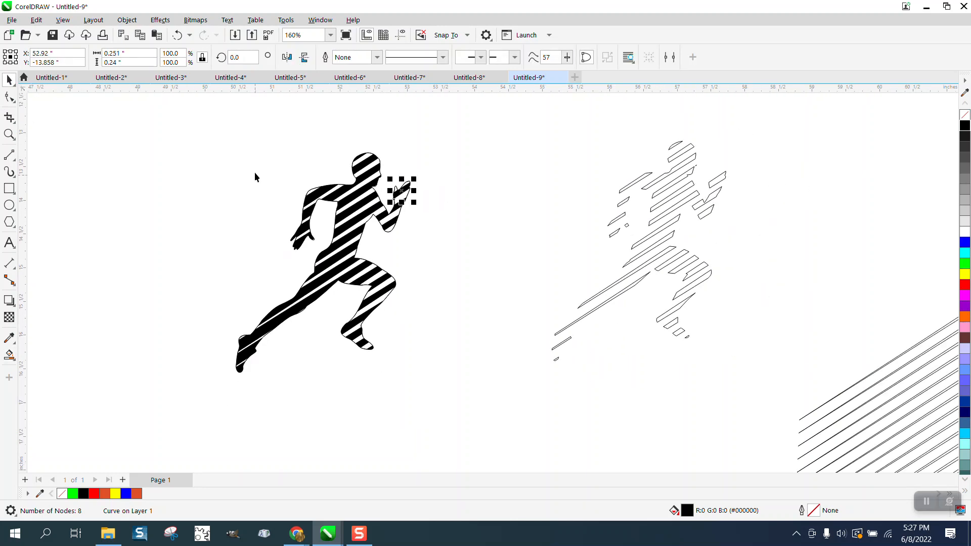
left_click_drag(177, 130, 464, 400)
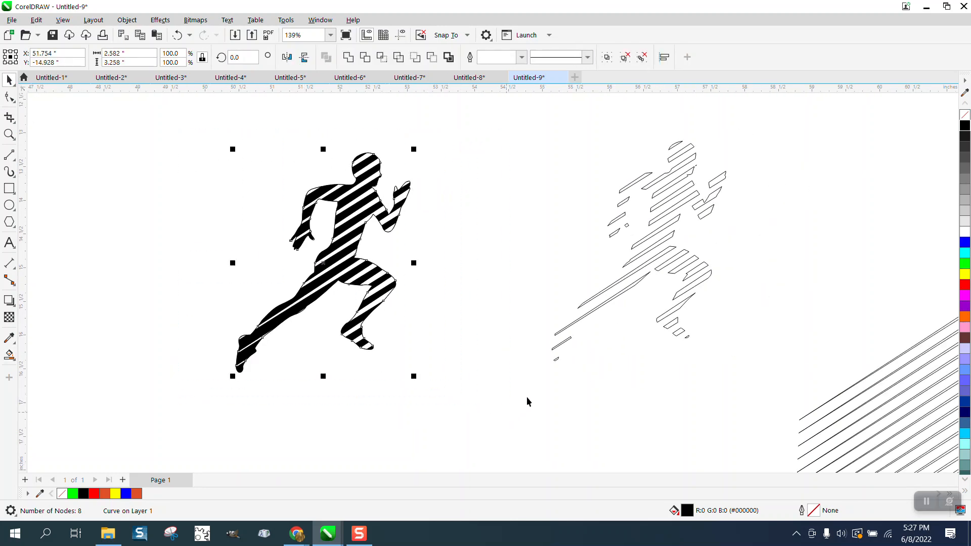
right_click(965, 119)
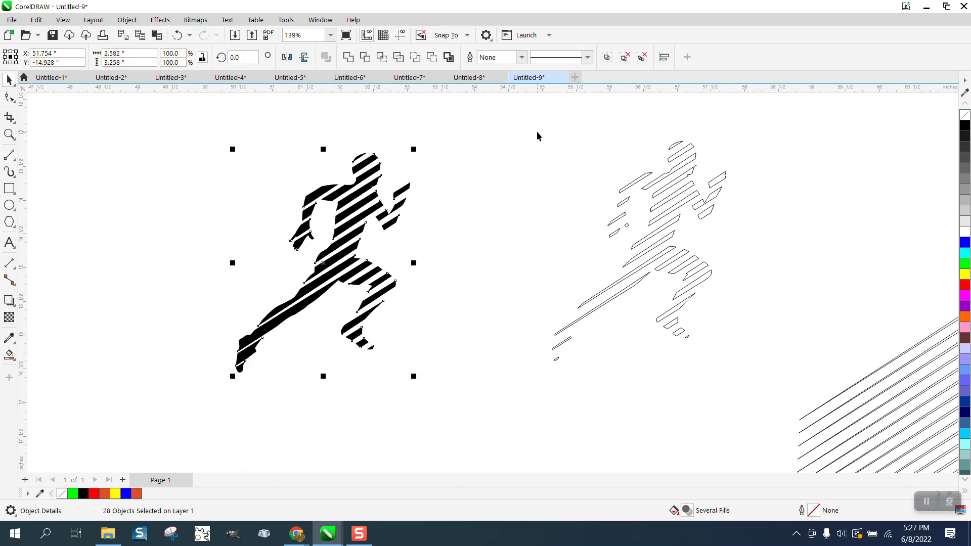
scroll(492, 159, "down", 2)
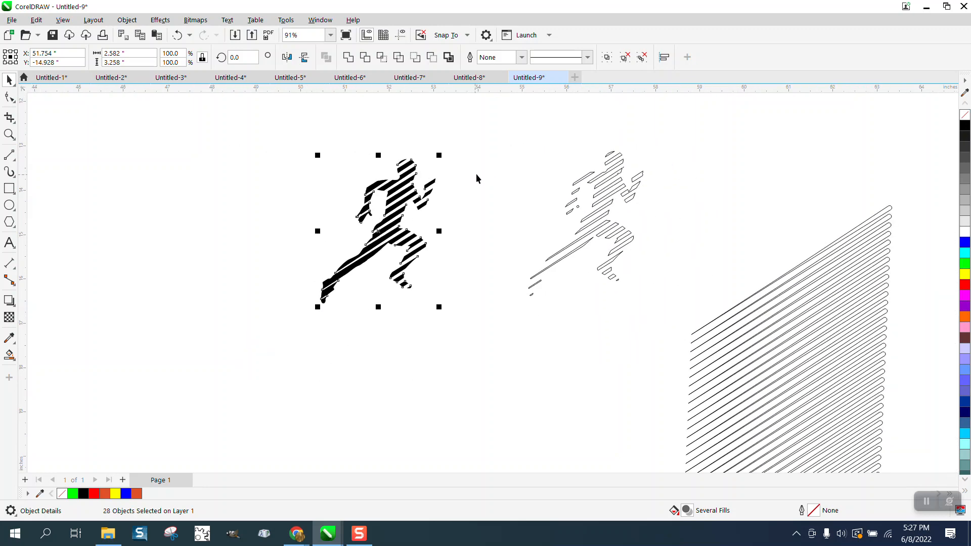
scroll(518, 173, "down", 1)
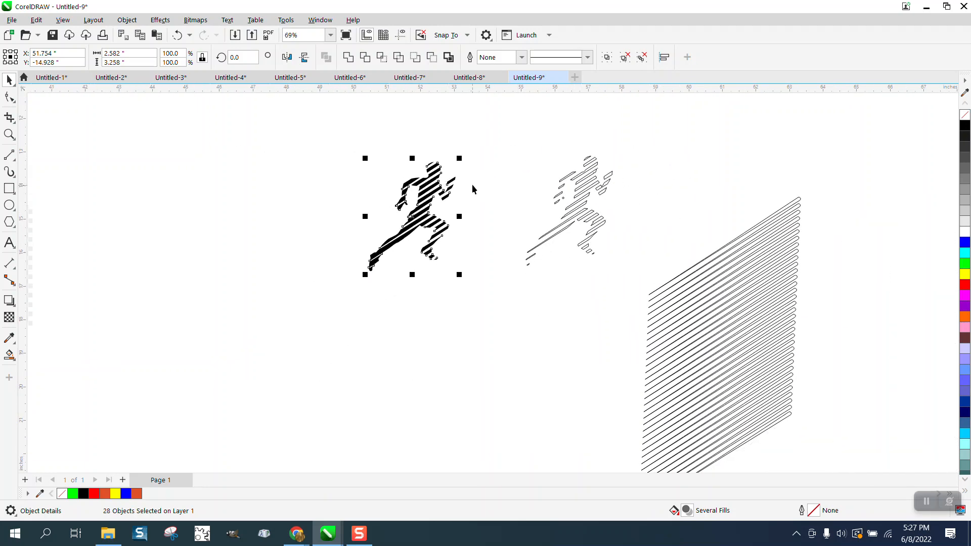
Step: Undo the outline removal on the filled runner stripe pieces
left_click(177, 35)
left_click_drag(429, 196, 456, 267)
left_click(472, 214)
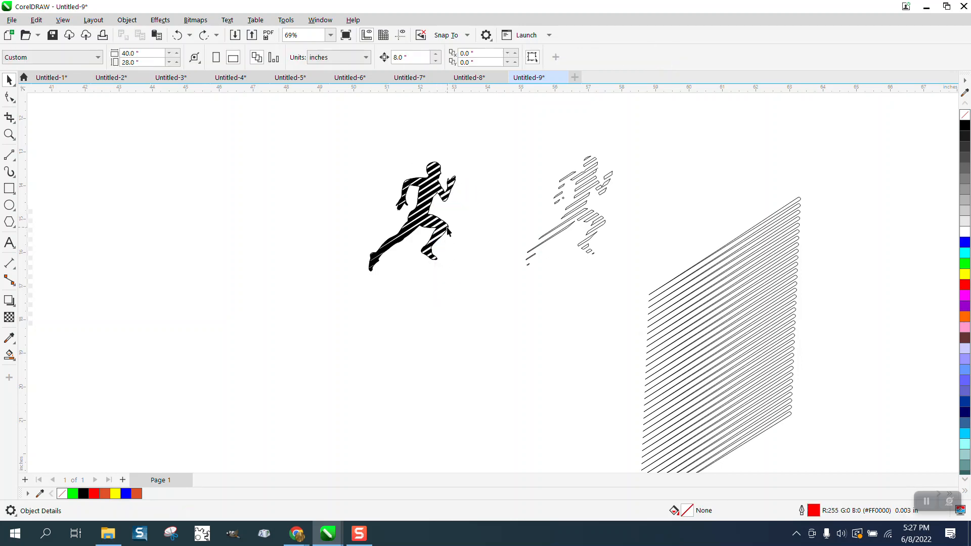
Step: Separate the stacked pieces, moving a stripe piece, the outlined stripe group and the runner outline aside
left_click_drag(449, 231, 525, 348)
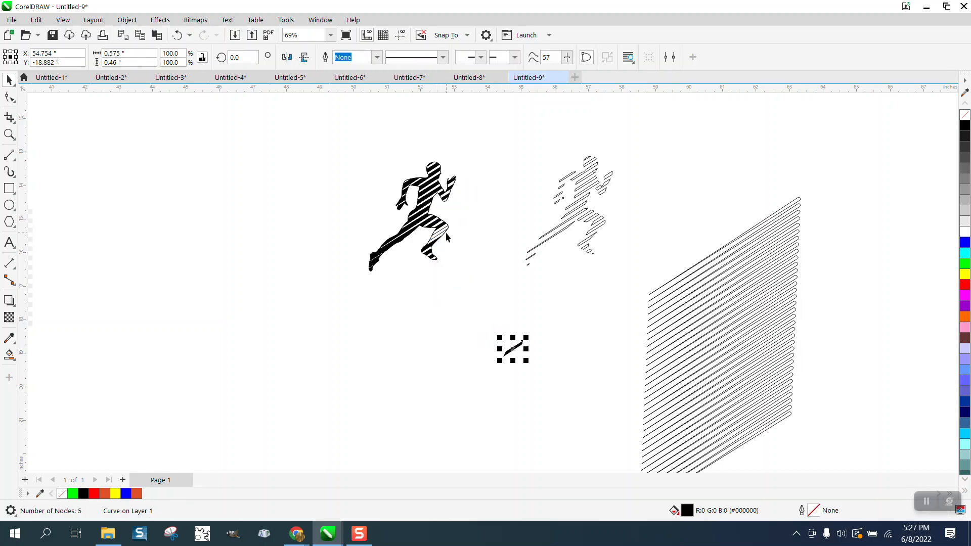
left_click_drag(449, 233, 453, 267)
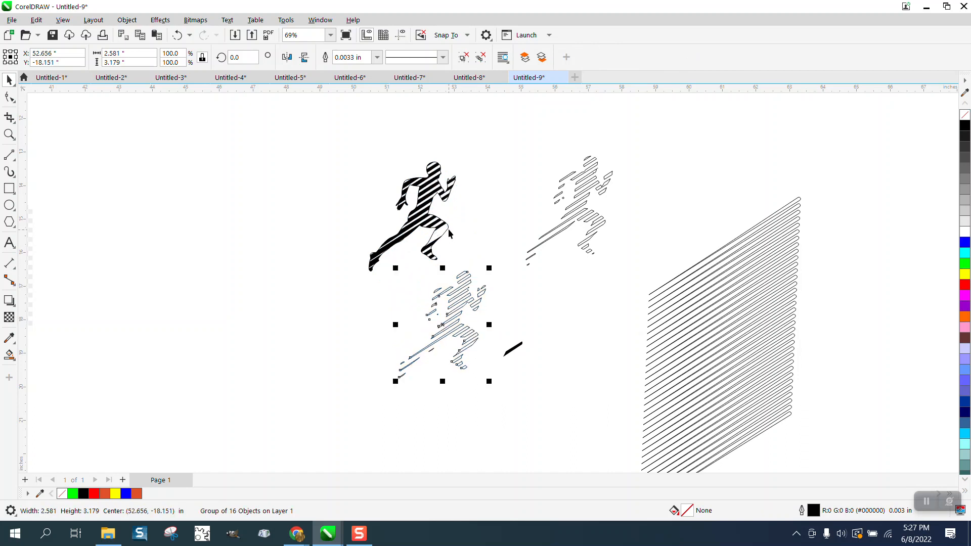
left_click_drag(449, 232, 920, 246)
Step: Try placing the line stack over the runner outline and intersecting them, moving the result aside
left_click(782, 265)
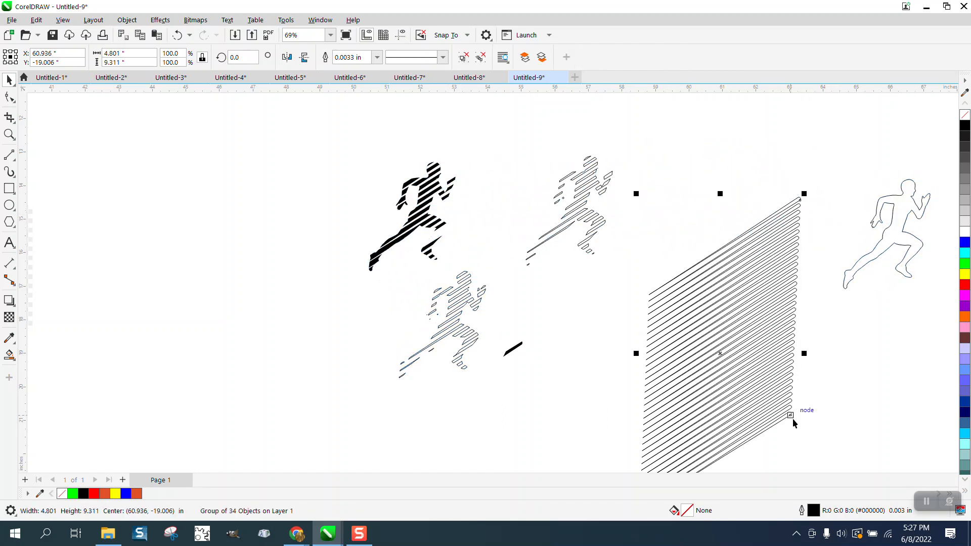
scroll(770, 250, "down", 2)
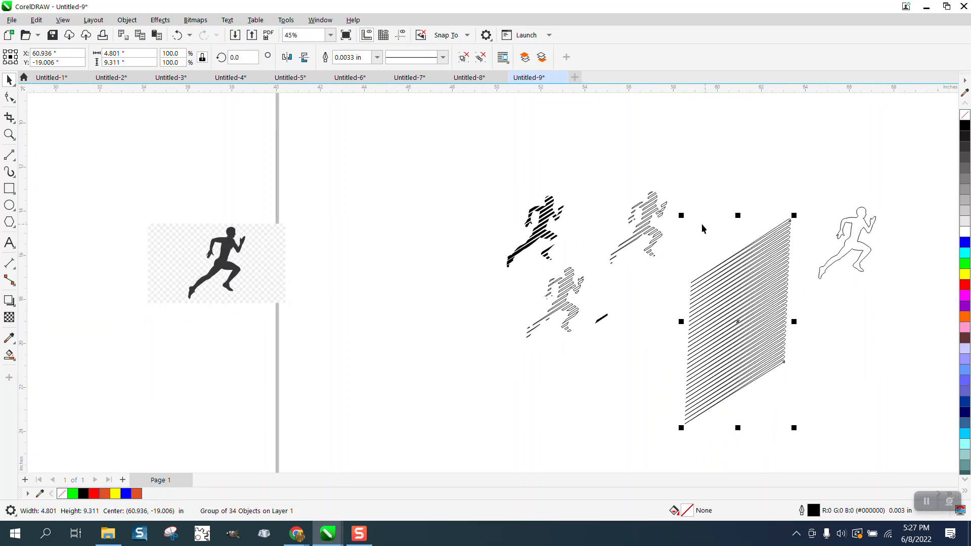
left_click_drag(682, 216, 712, 275)
left_click_drag(753, 349, 849, 243)
left_click(9, 134)
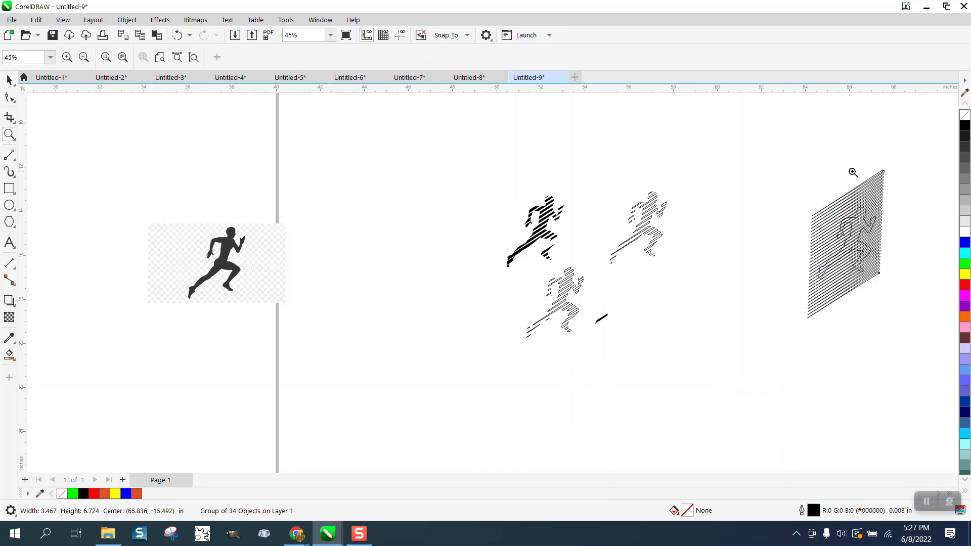
left_click_drag(763, 146, 921, 331)
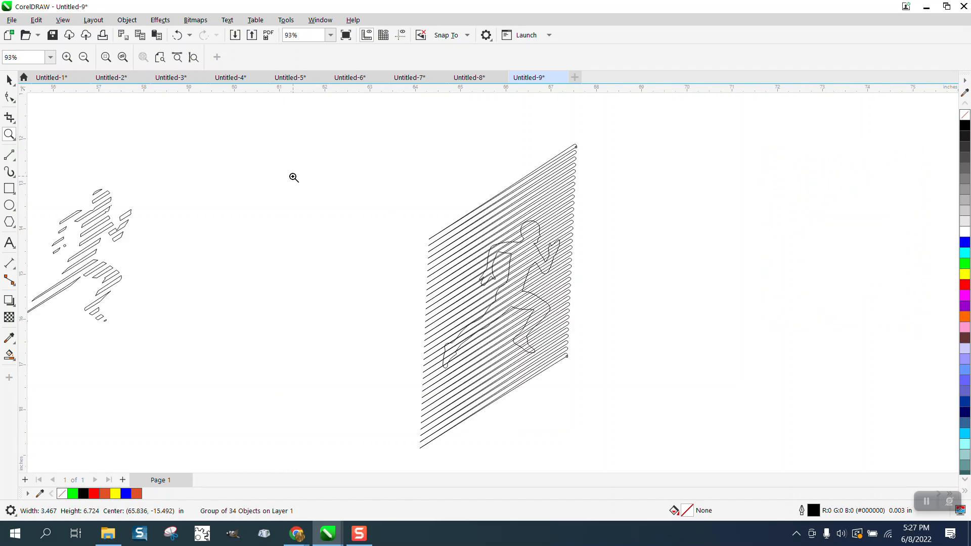
scroll(294, 178, "down", 1)
left_click_drag(377, 148, 585, 407)
left_click(382, 57)
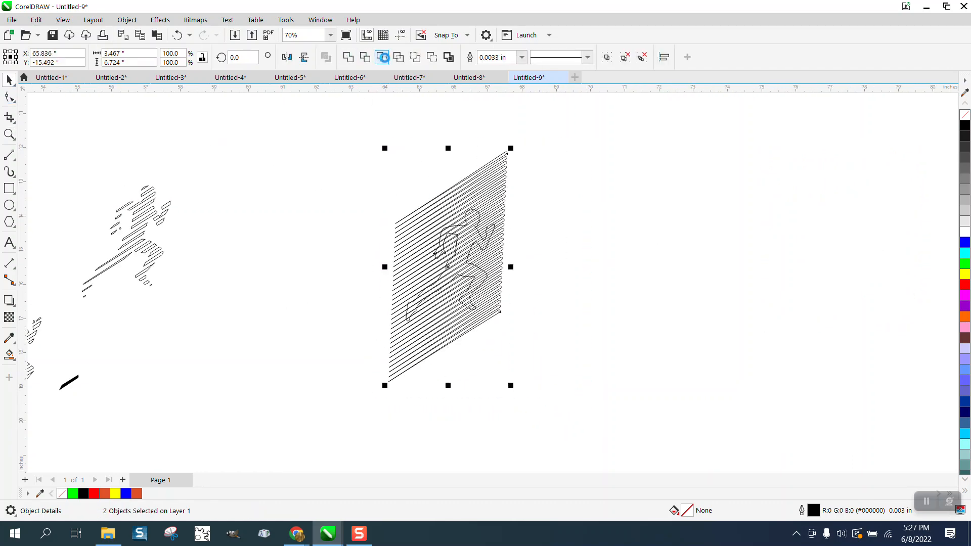
left_click_drag(459, 249, 560, 248)
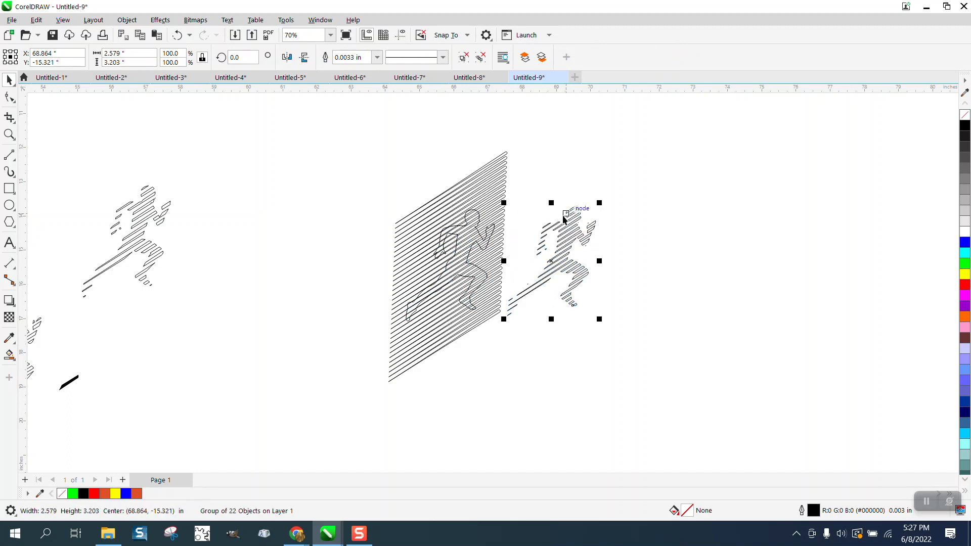
left_click(177, 35)
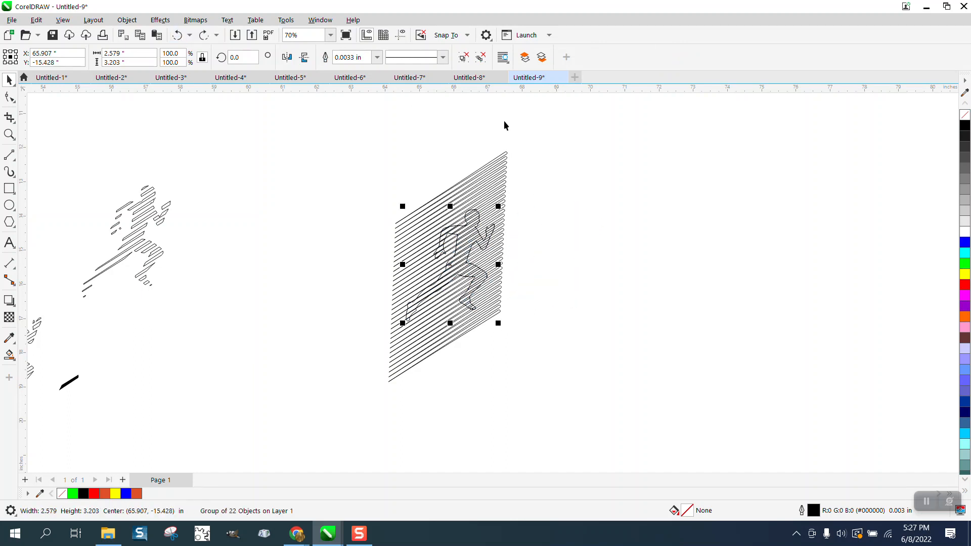
Step: Try nudging the line stack away from the runner outline
left_click(556, 157)
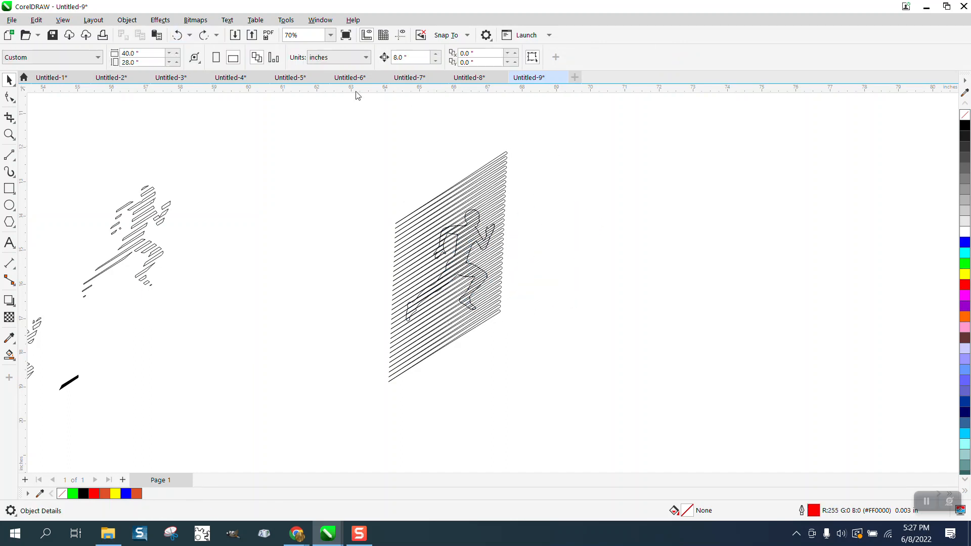
left_click(478, 214)
key("Right")
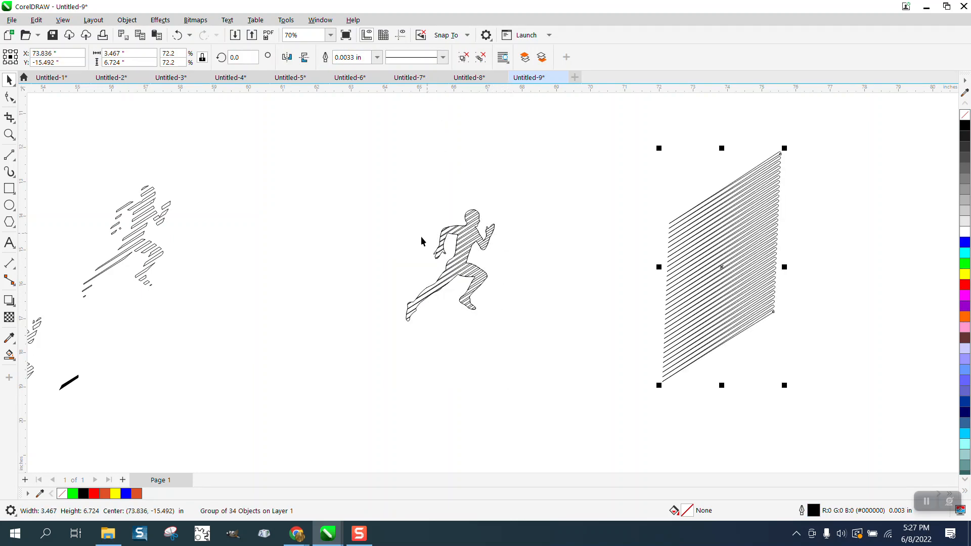
key("z")
left_click_drag(390, 192, 605, 362)
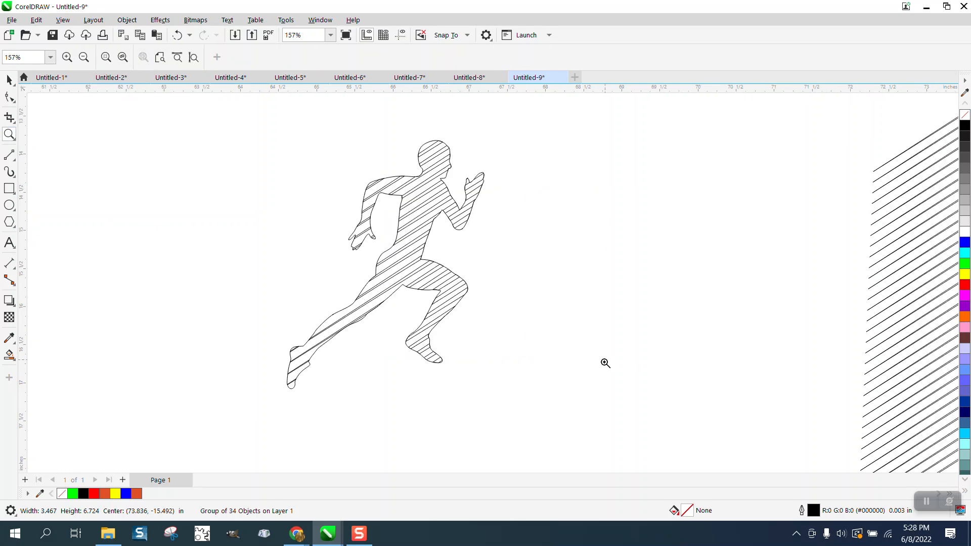
left_click(9, 83)
left_click_drag(225, 122, 363, 320)
left_click_drag(589, 420, 589, 419)
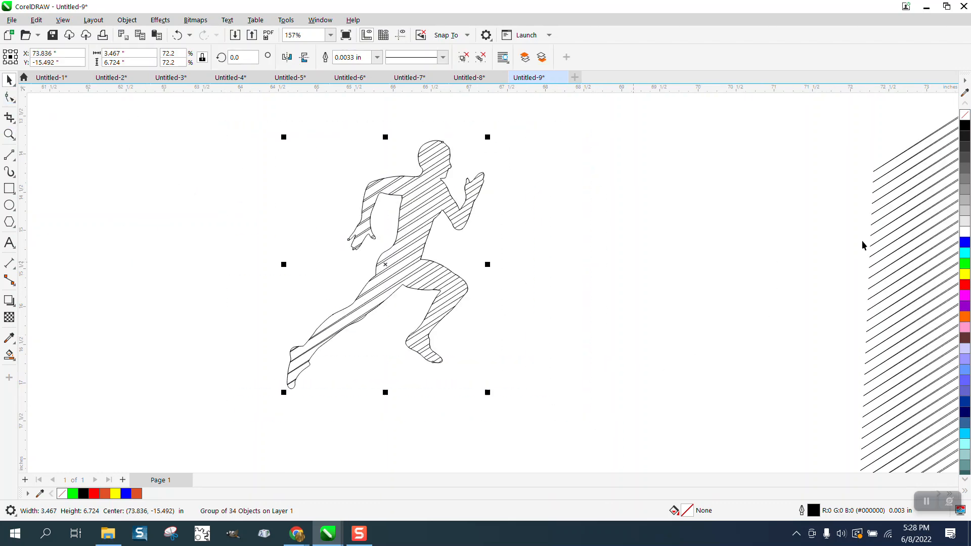
left_click(965, 127)
left_click(177, 35)
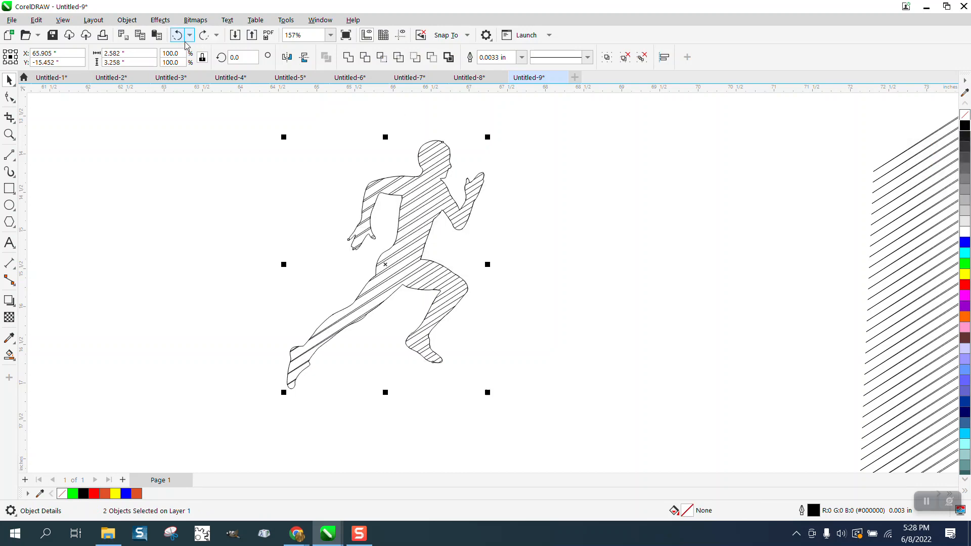
Step: Undo the last four actions to restore the separate line stack and runner outline
scroll(469, 249, "down", 1)
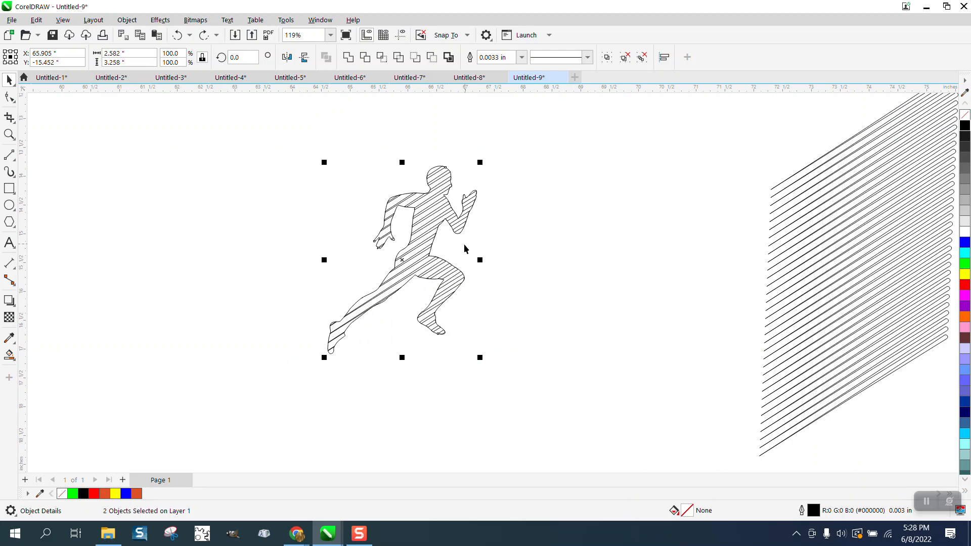
scroll(450, 245, "down", 1)
scroll(630, 325, "down", 1)
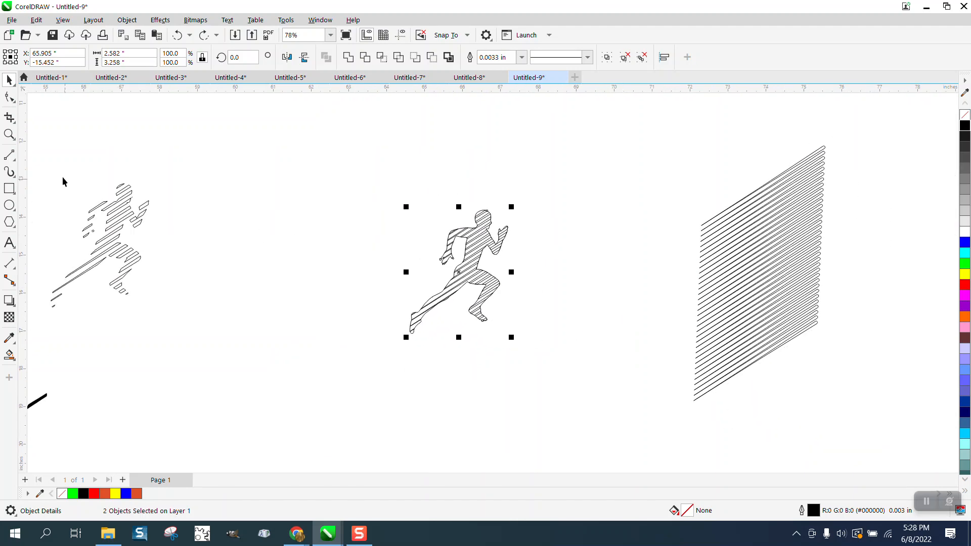
left_click(178, 37)
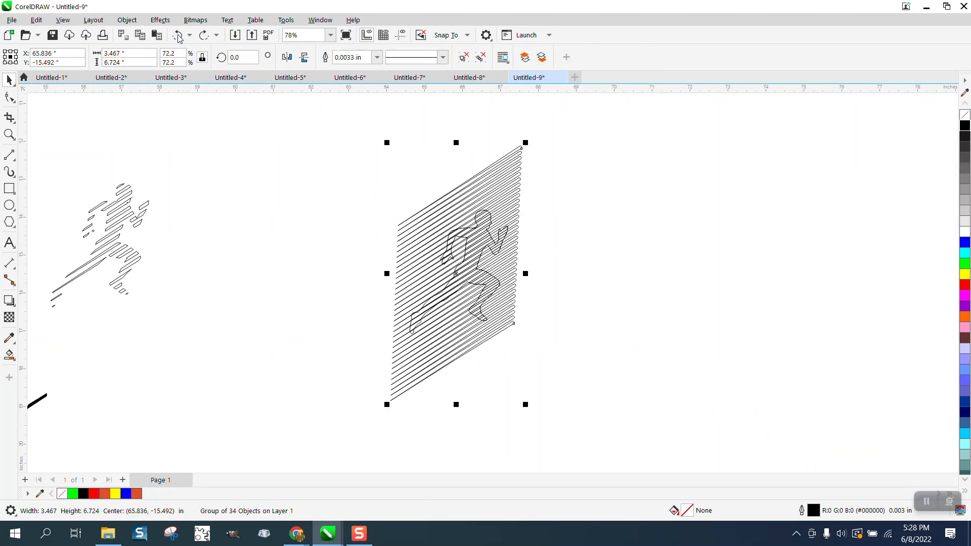
left_click(178, 36)
left_click(178, 36)
left_click(178, 37)
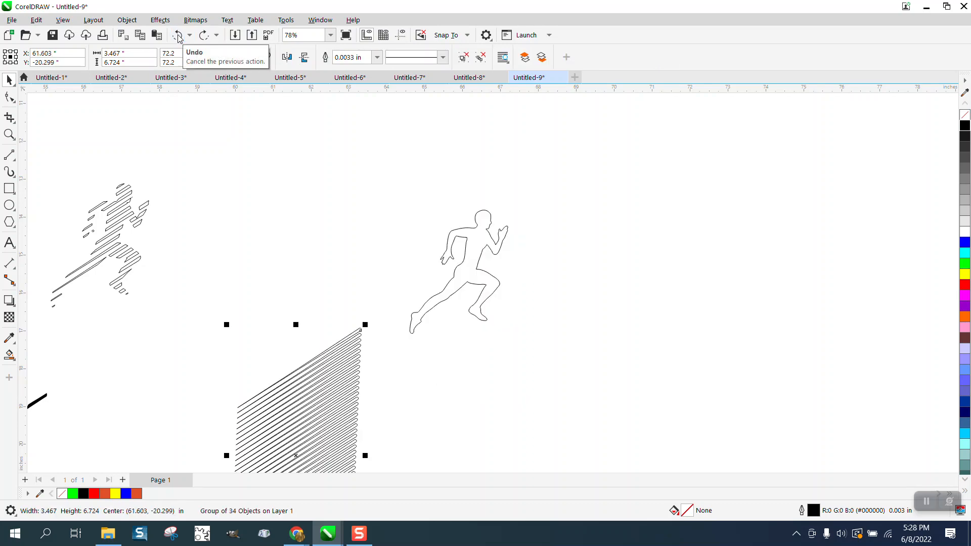
Step: Move the line stack beside the runner outline, fill it black and remove its outline
left_click_drag(340, 382, 641, 199)
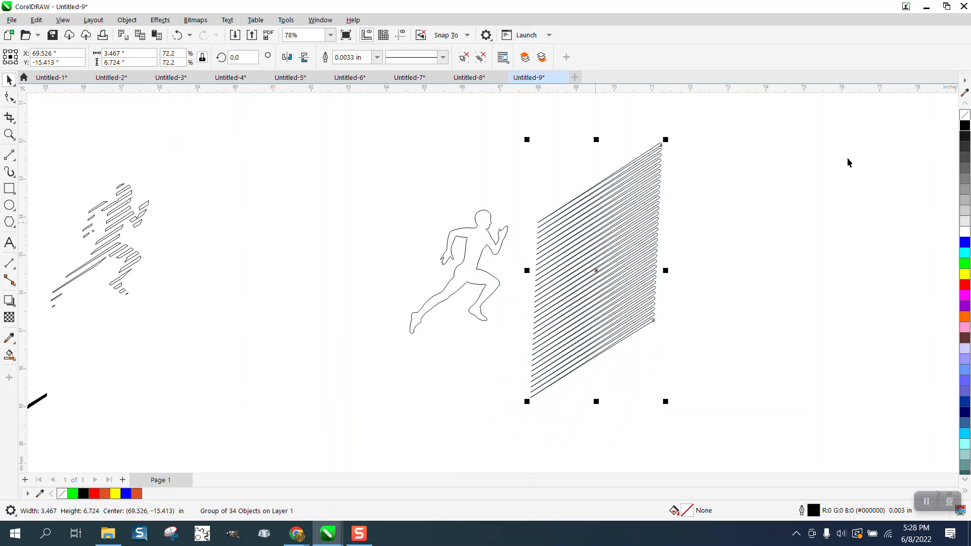
left_click(964, 126)
right_click(965, 115)
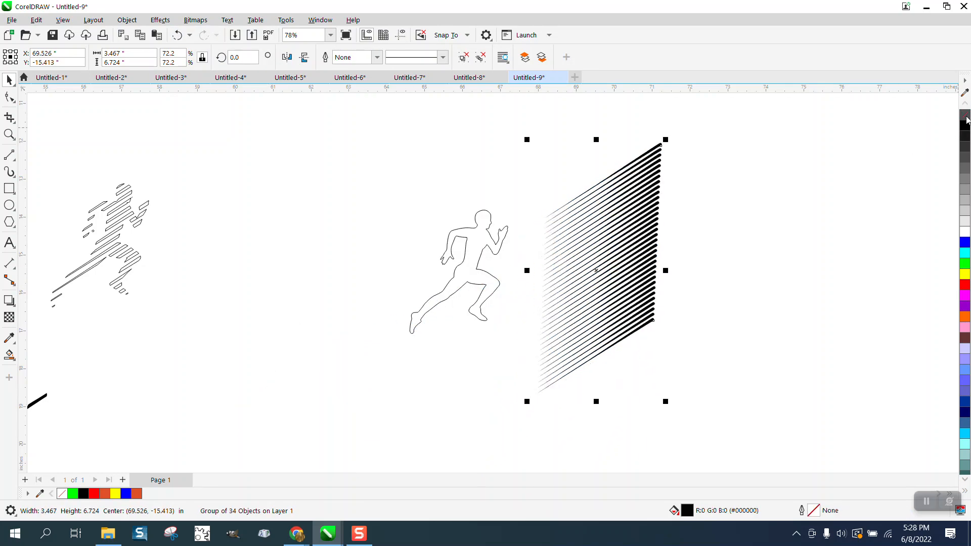
Step: Slide the black line stack over the runner outline, select both and intersect them
left_click_drag(643, 206, 514, 205)
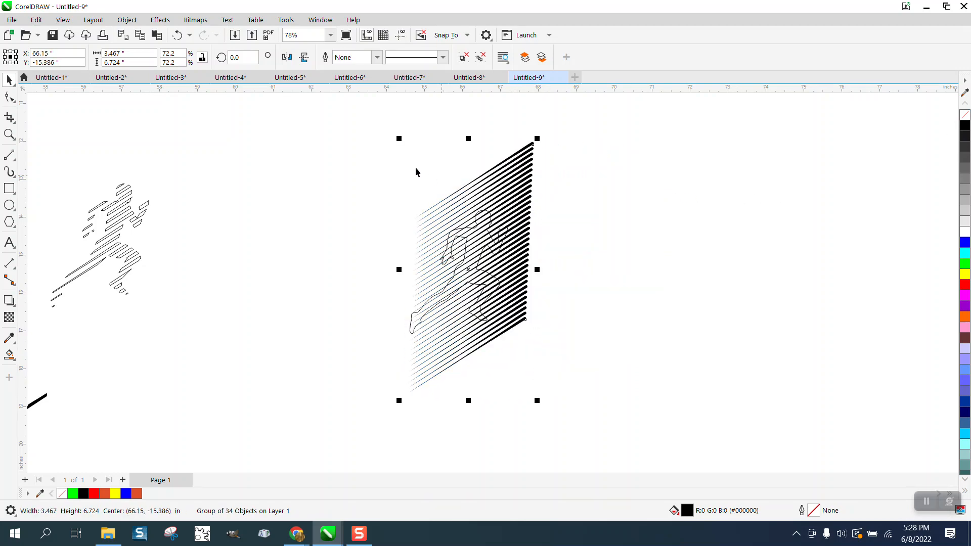
left_click_drag(384, 132, 394, 205)
left_click_drag(644, 421, 644, 422)
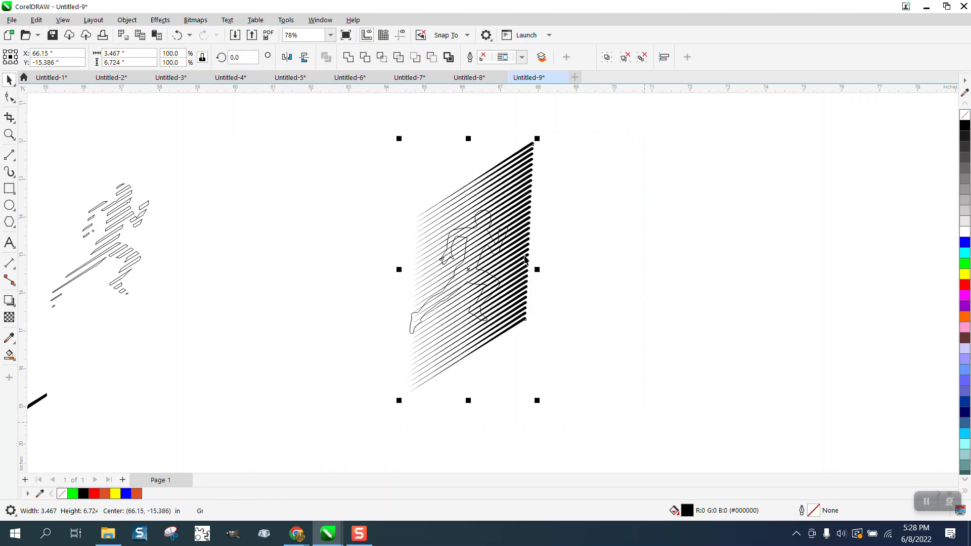
left_click(378, 57)
Step: Move the intersected stripe group to the right of the line stack
left_click_drag(477, 257, 645, 249)
left_click(9, 134)
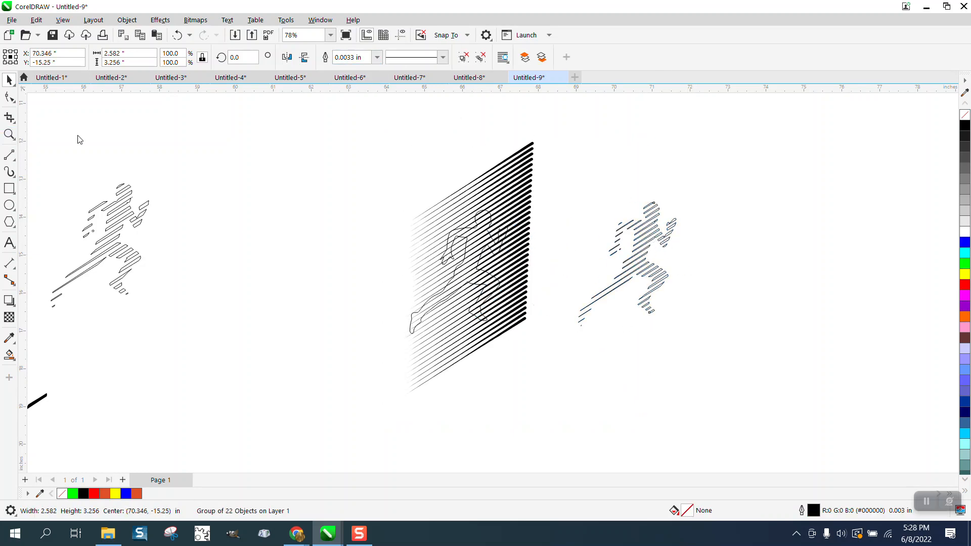
left_click_drag(621, 199, 718, 273)
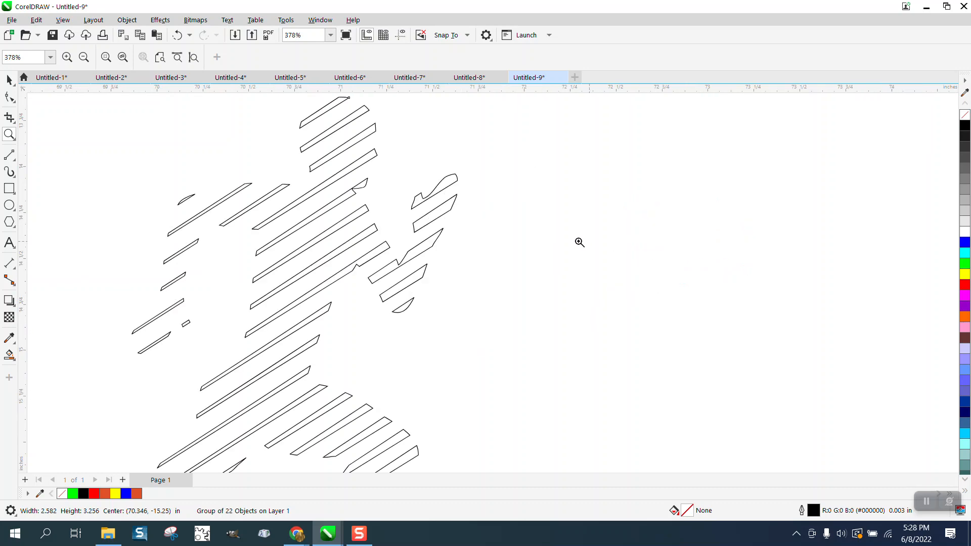
scroll(577, 243, "down", 5)
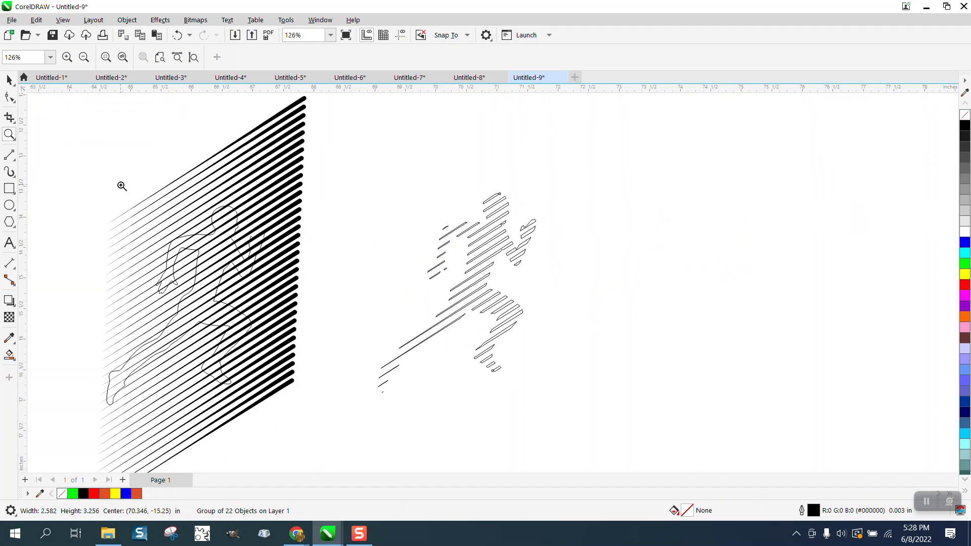
left_click(9, 79)
left_click_drag(344, 147, 638, 446)
left_click(965, 125)
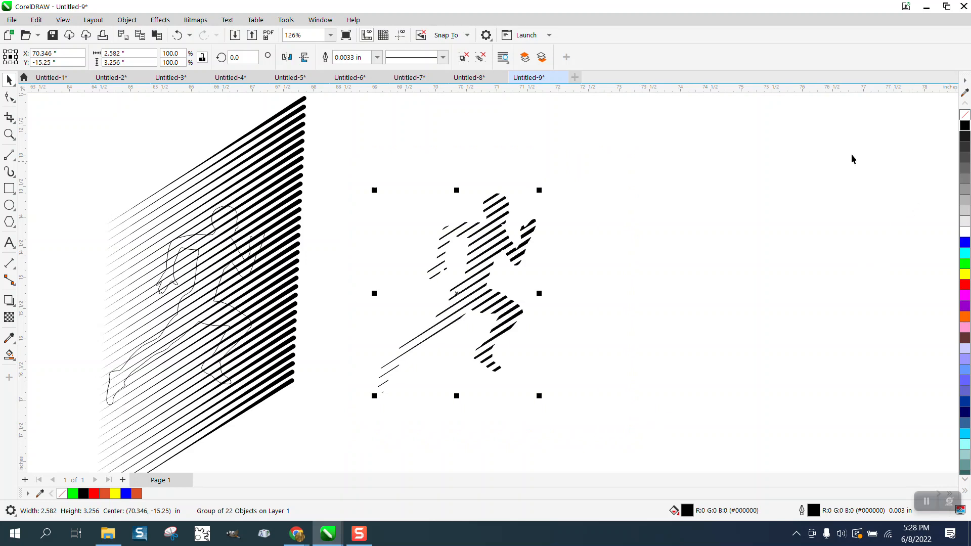
left_click(178, 34)
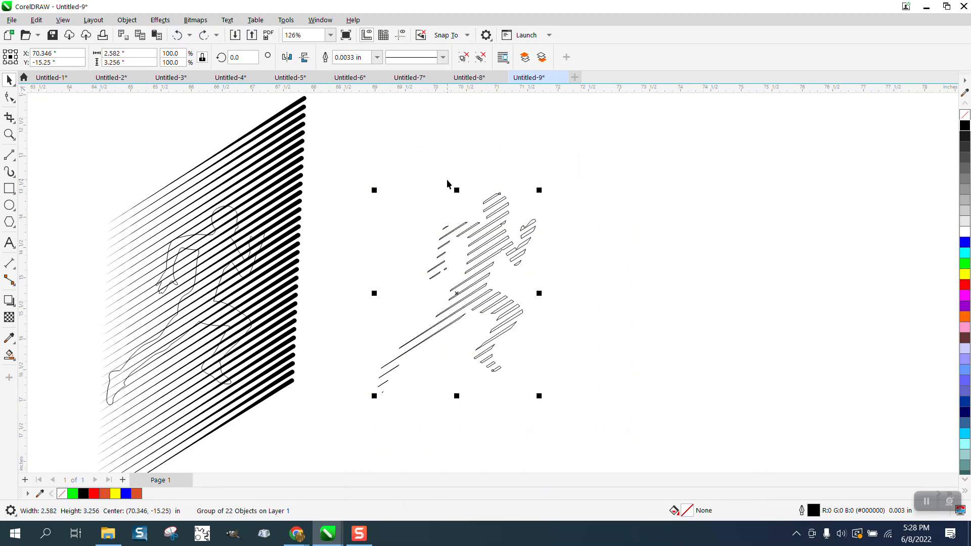
Step: Shift the intersected stripe group and the runner outline to the right of the line stack
left_click(178, 34)
key("shift+Right")
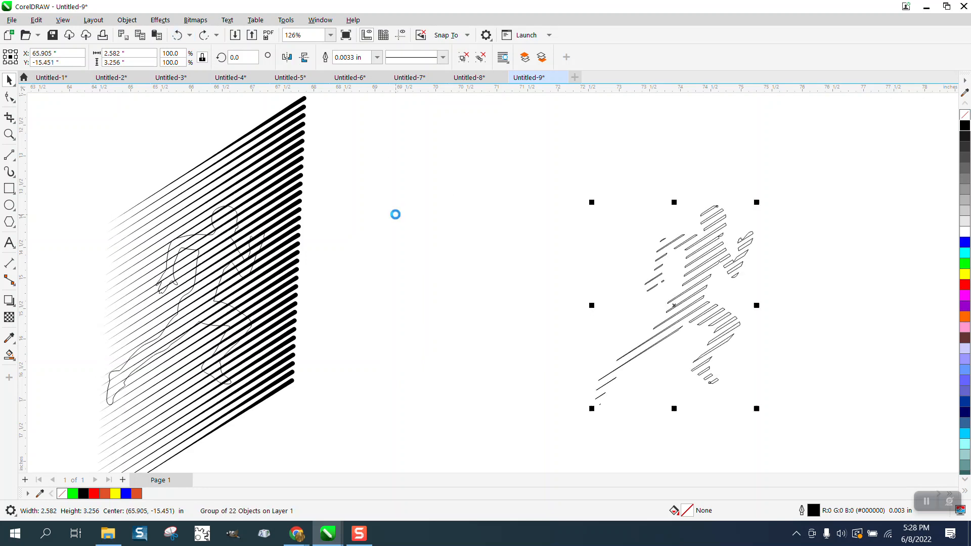
left_click(258, 253)
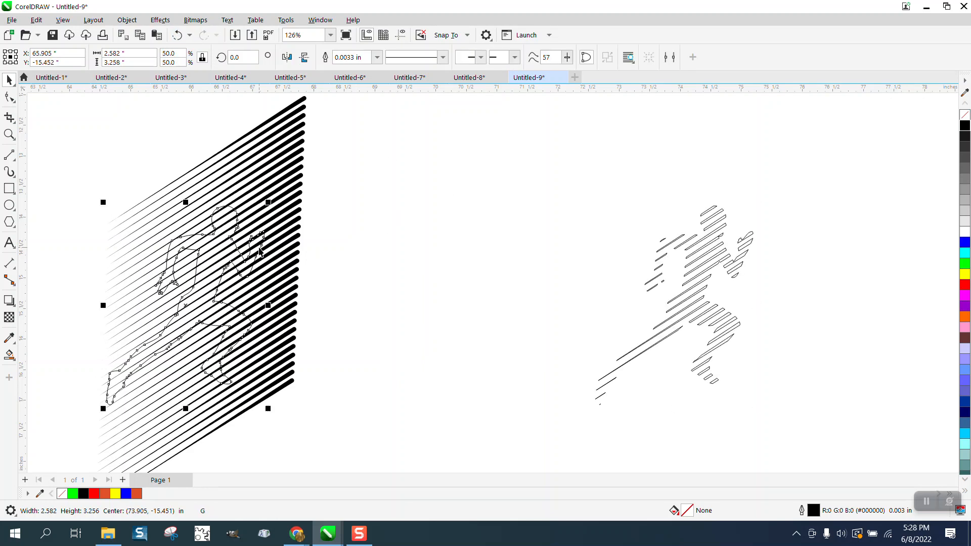
key("shift+Right")
Step: Try filling the runner outline and stripe group black and moving them away
left_click_drag(498, 165, 819, 405)
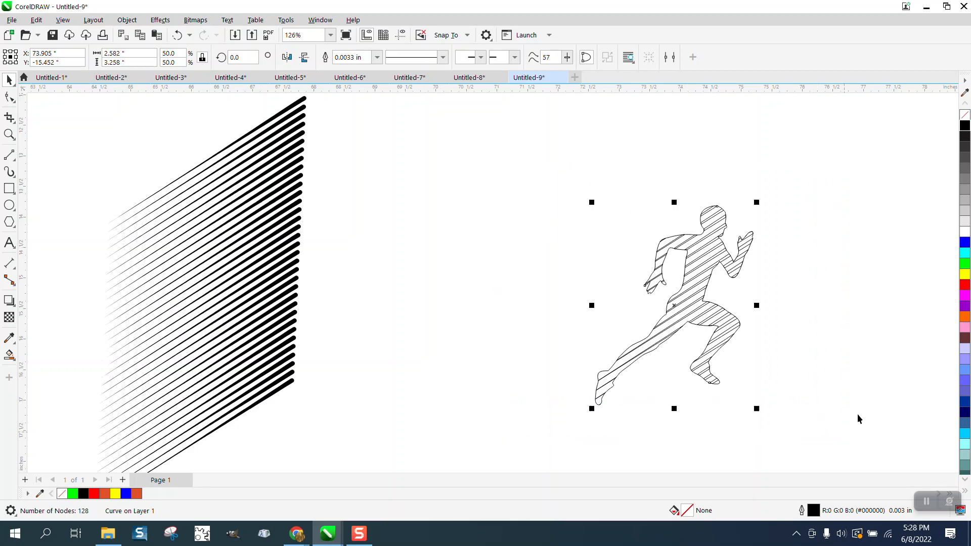
left_click(965, 127)
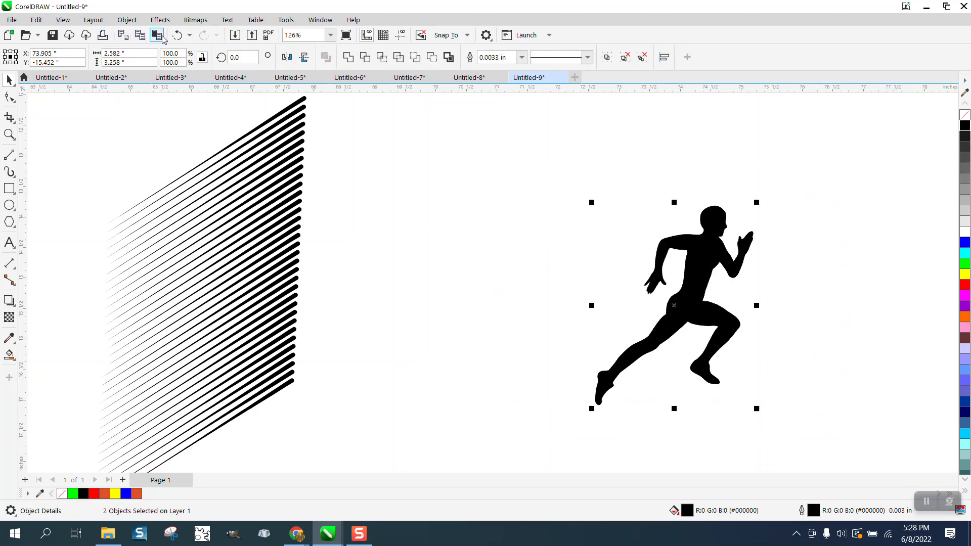
key("shift+Right")
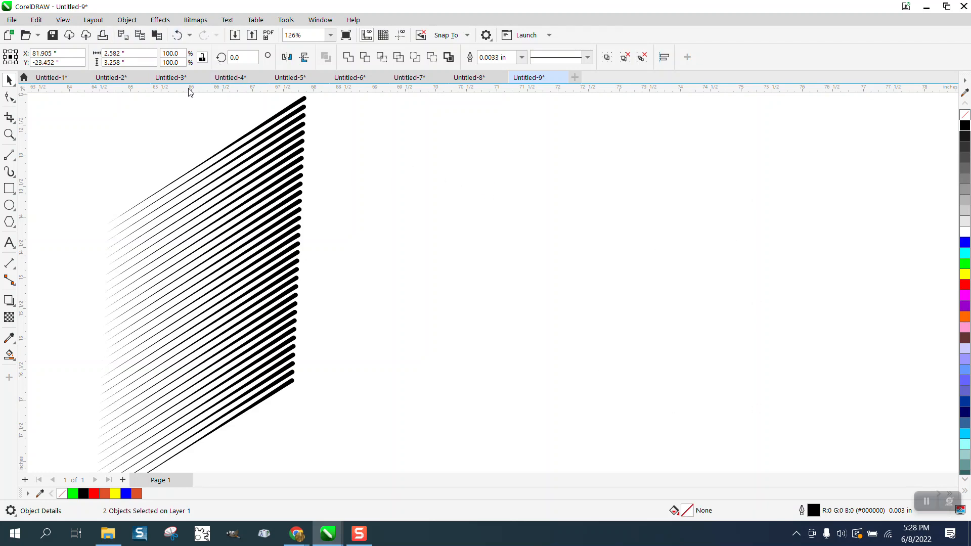
left_click(177, 35)
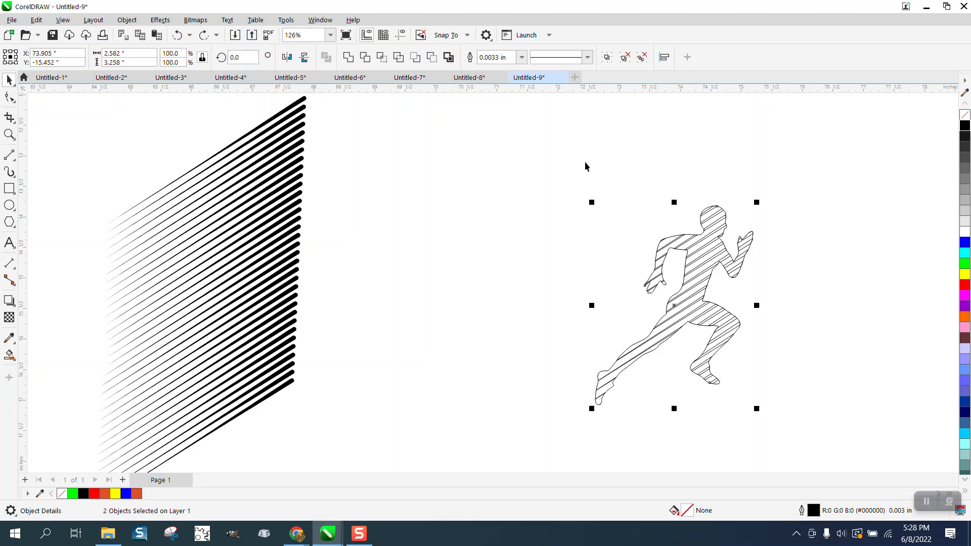
Step: Move the runner outline back onto the black line stack and select the intersected stripe group
left_click(726, 210)
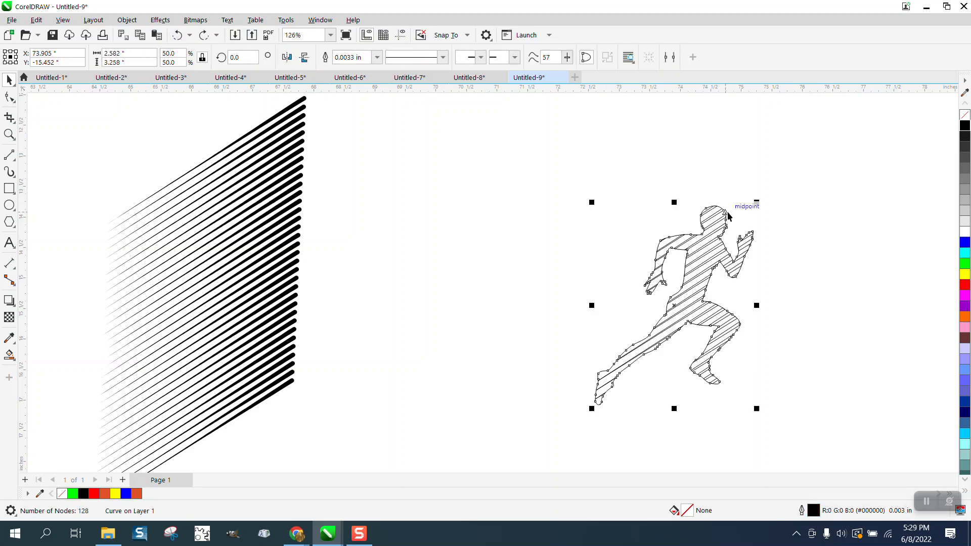
left_click_drag(727, 213, 238, 213)
mouse_move(538, 178)
left_mouse_down()
mouse_move(600, 297)
mouse_move(840, 430)
left_mouse_up()
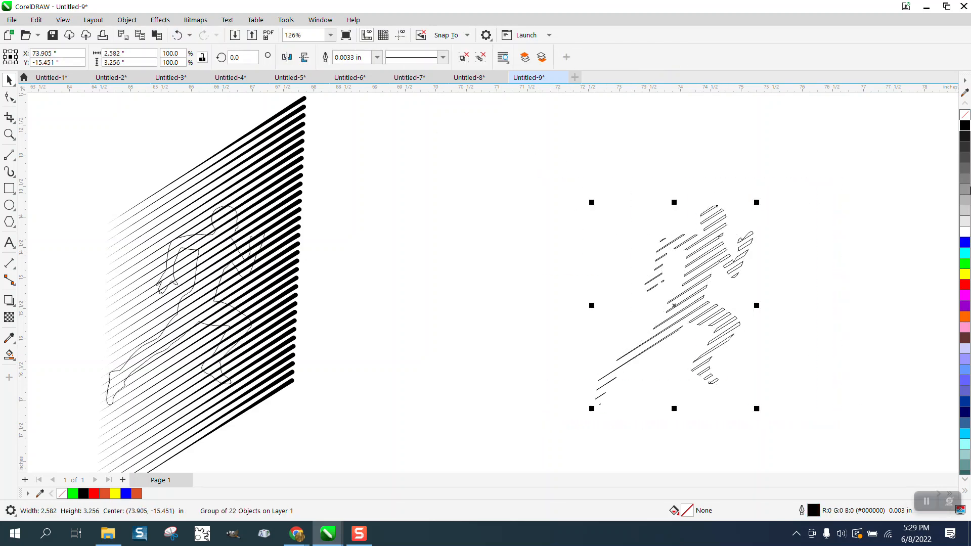
Step: Fill the intersected stripe group black and nudge the line stack to the left, out of view
left_click(964, 126)
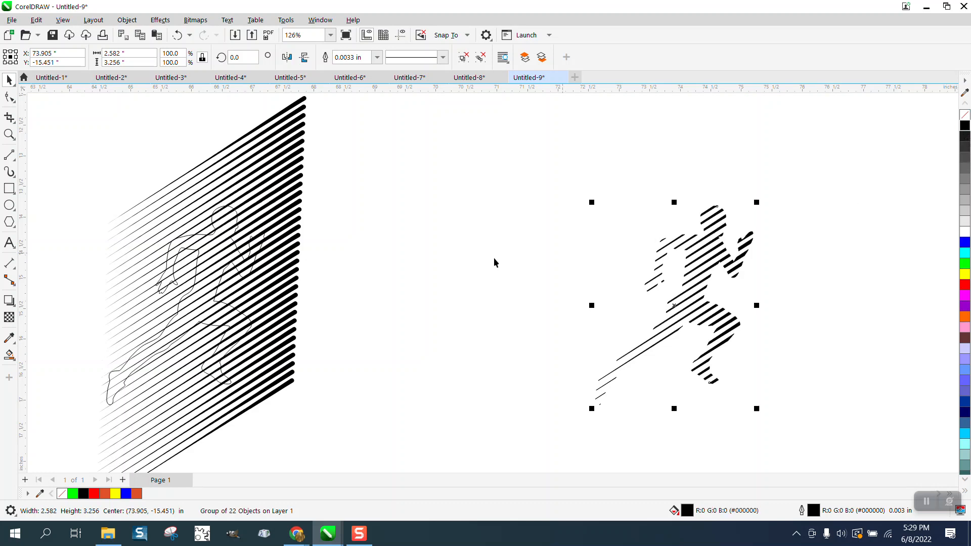
left_click(265, 242)
key("Left")
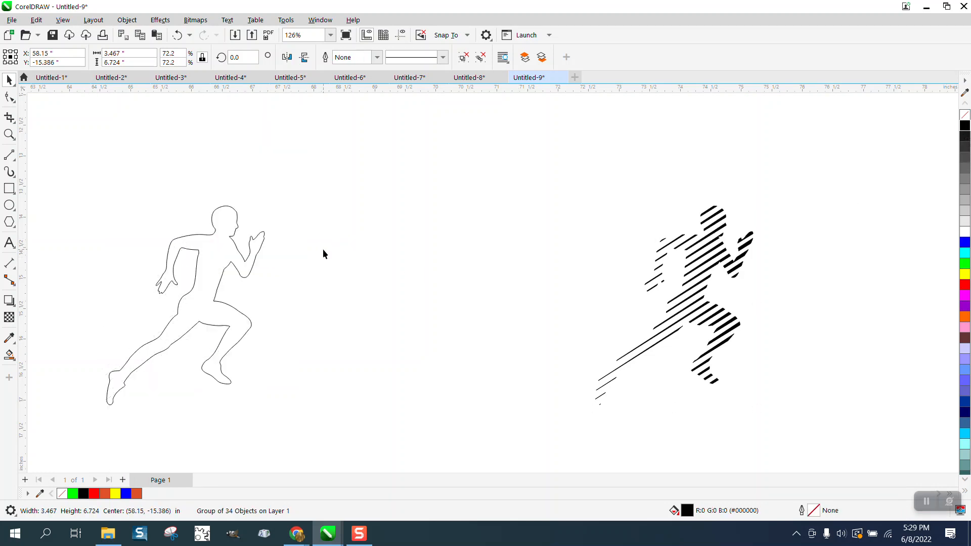
Step: Nudge the runner outline right so it sits exactly over the black stripe group
left_click(260, 244)
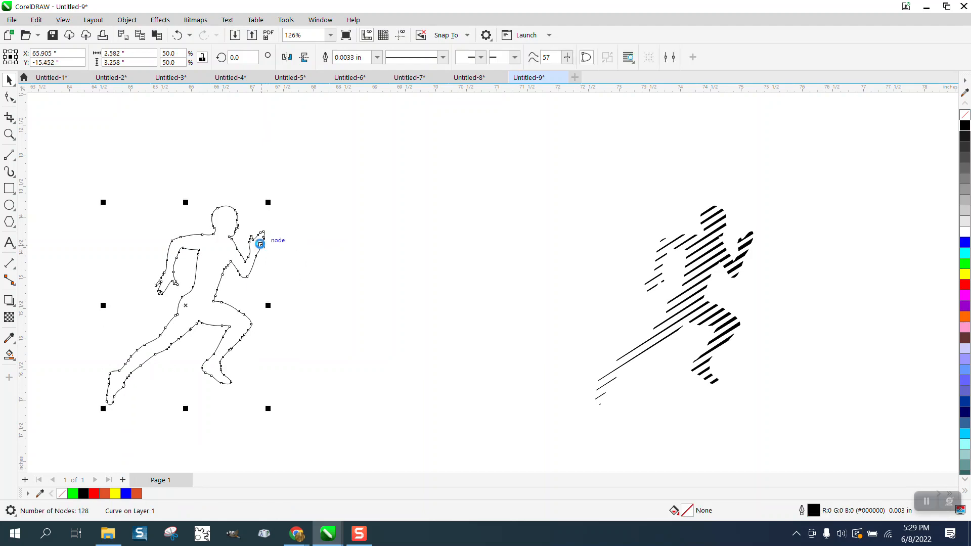
key("Right")
left_click(13, 137)
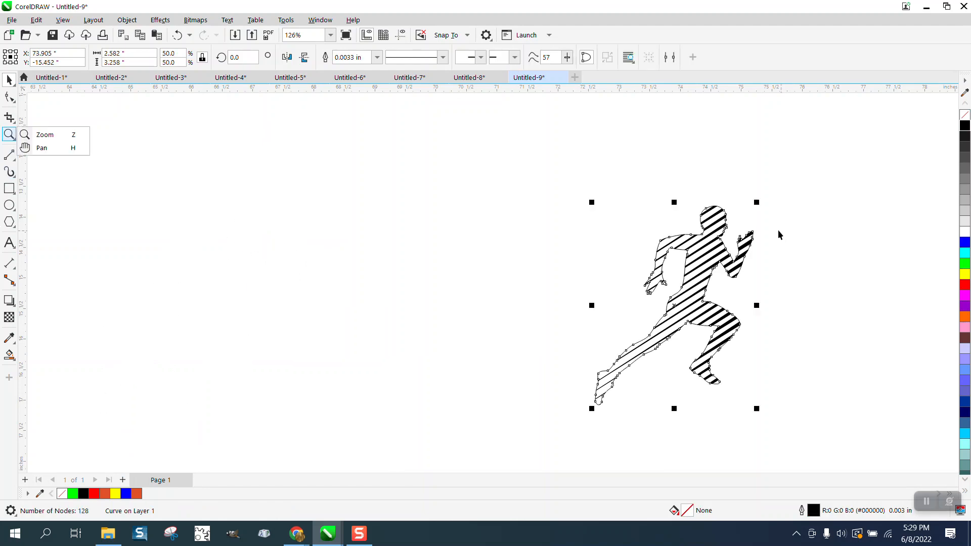
left_click(599, 196)
left_click(9, 134)
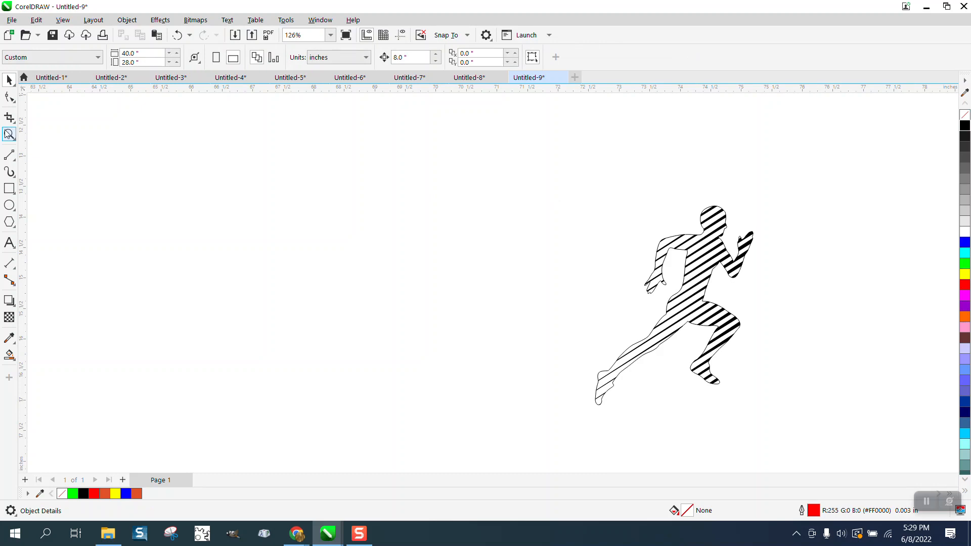
left_click_drag(596, 205, 840, 434)
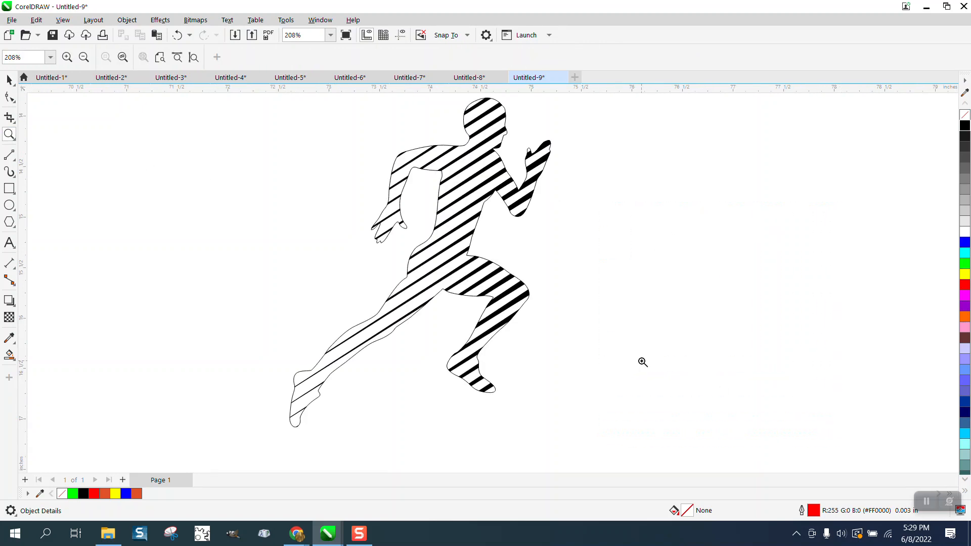